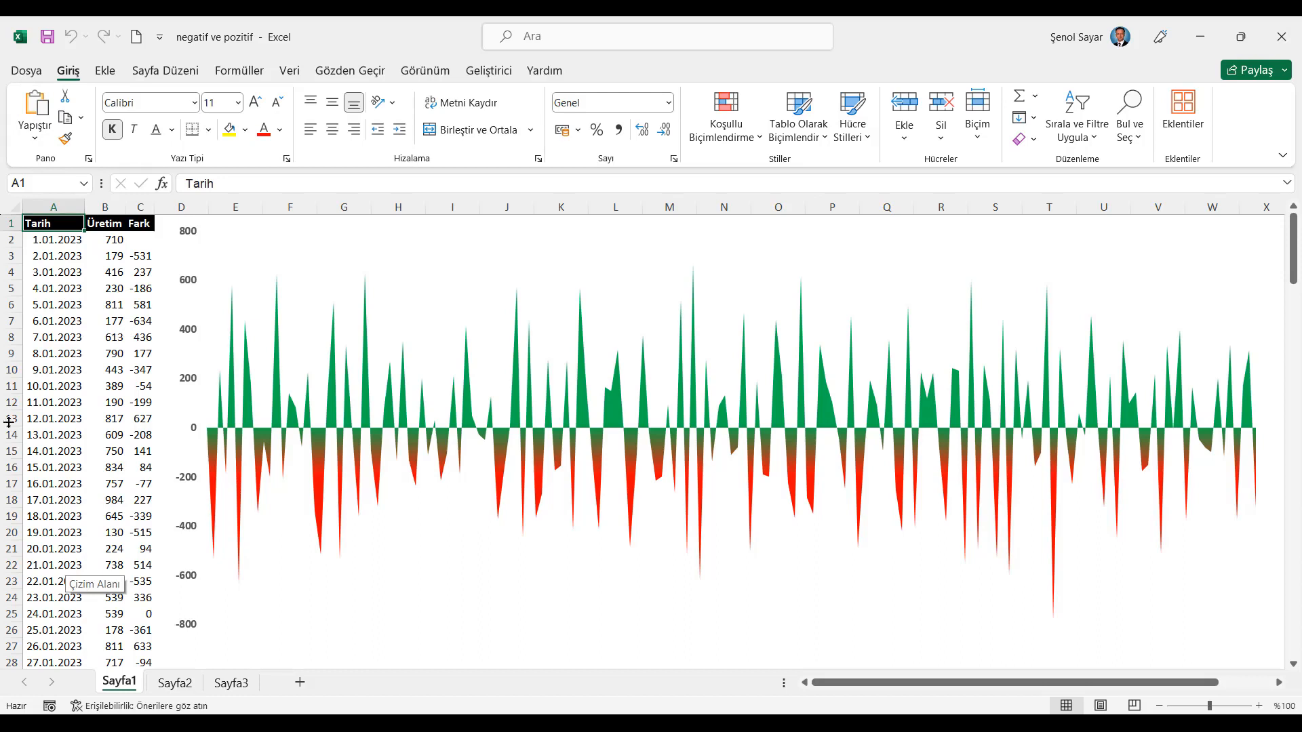
Recalculate the workbook repeatedly to generate new random Üretim values for the data and area chart on Sayfa1.
click(240, 71)
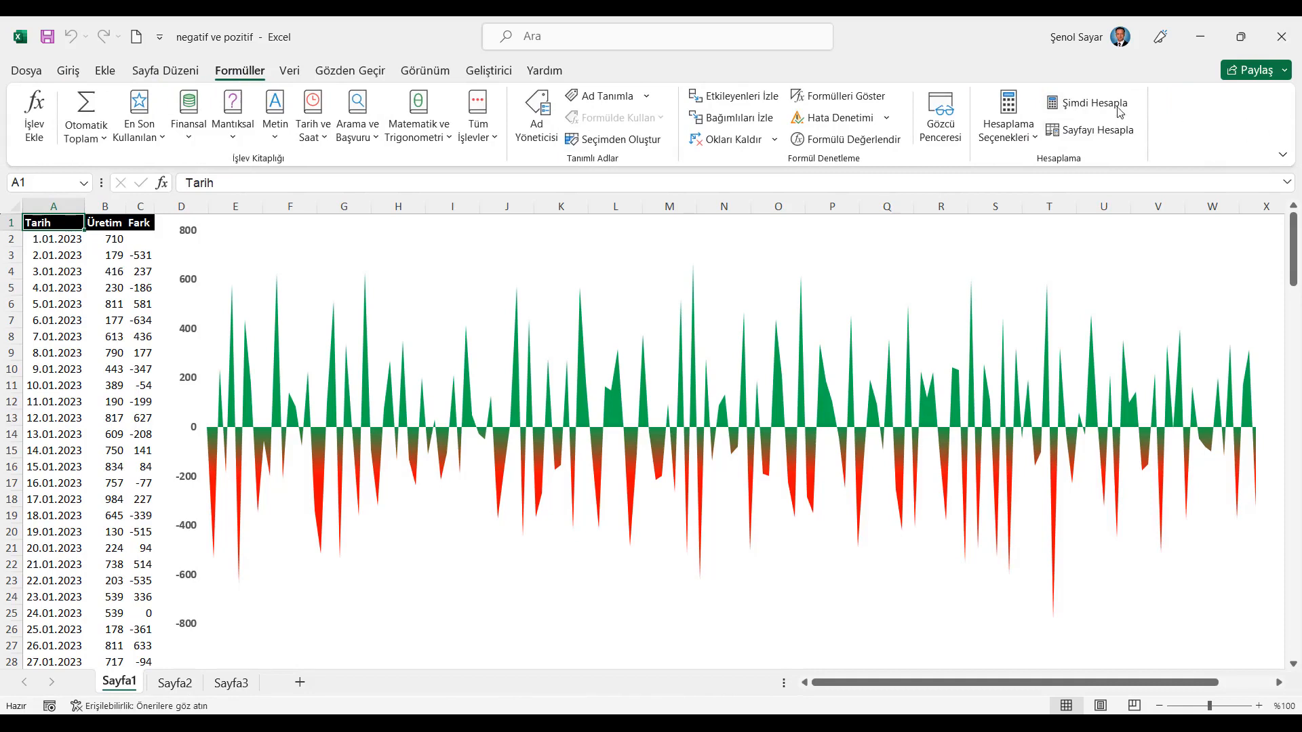
click(1093, 103)
click(1093, 102)
click(1093, 102)
click(1118, 107)
click(1118, 108)
click(1117, 107)
click(1117, 108)
click(1118, 107)
click(1118, 107)
click(1118, 107)
click(1118, 107)
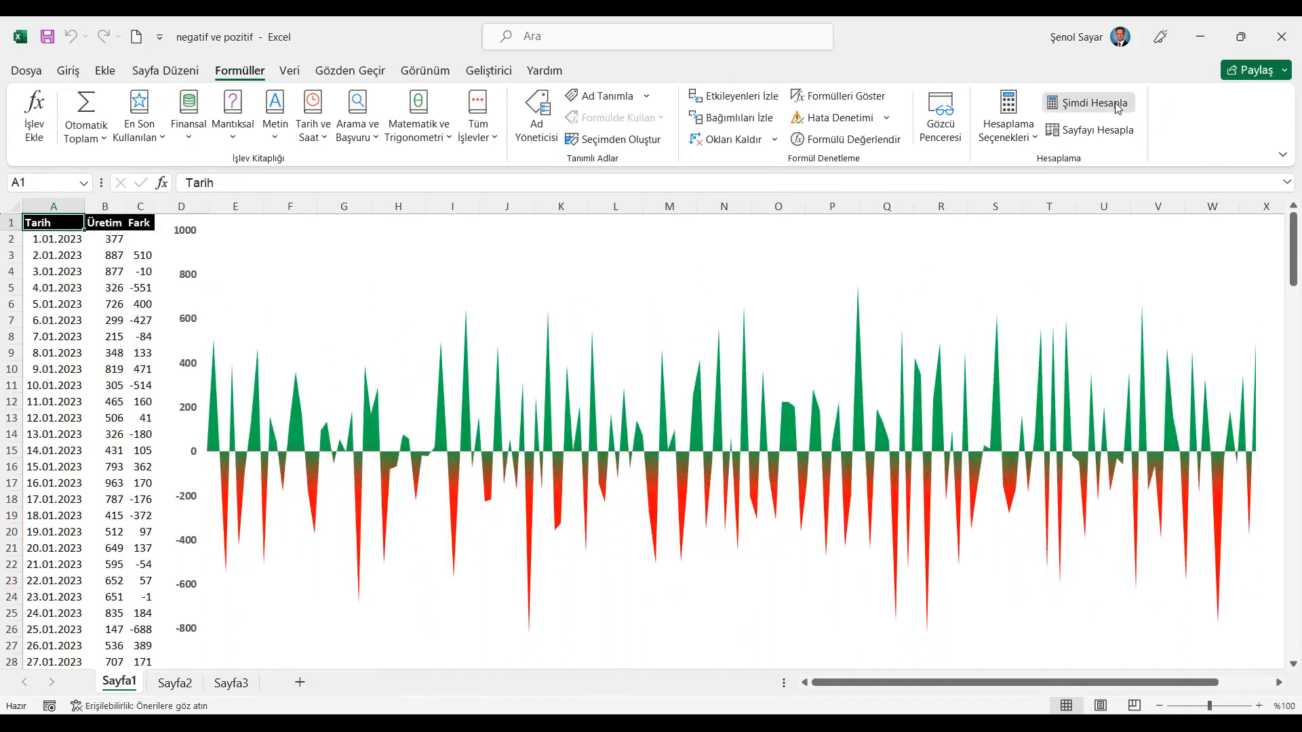
click(1117, 108)
click(1118, 107)
click(1118, 107)
click(1117, 108)
click(1117, 107)
click(1118, 107)
click(1118, 107)
click(1118, 107)
click(1118, 107)
click(1118, 108)
click(1118, 107)
click(1118, 107)
click(1117, 107)
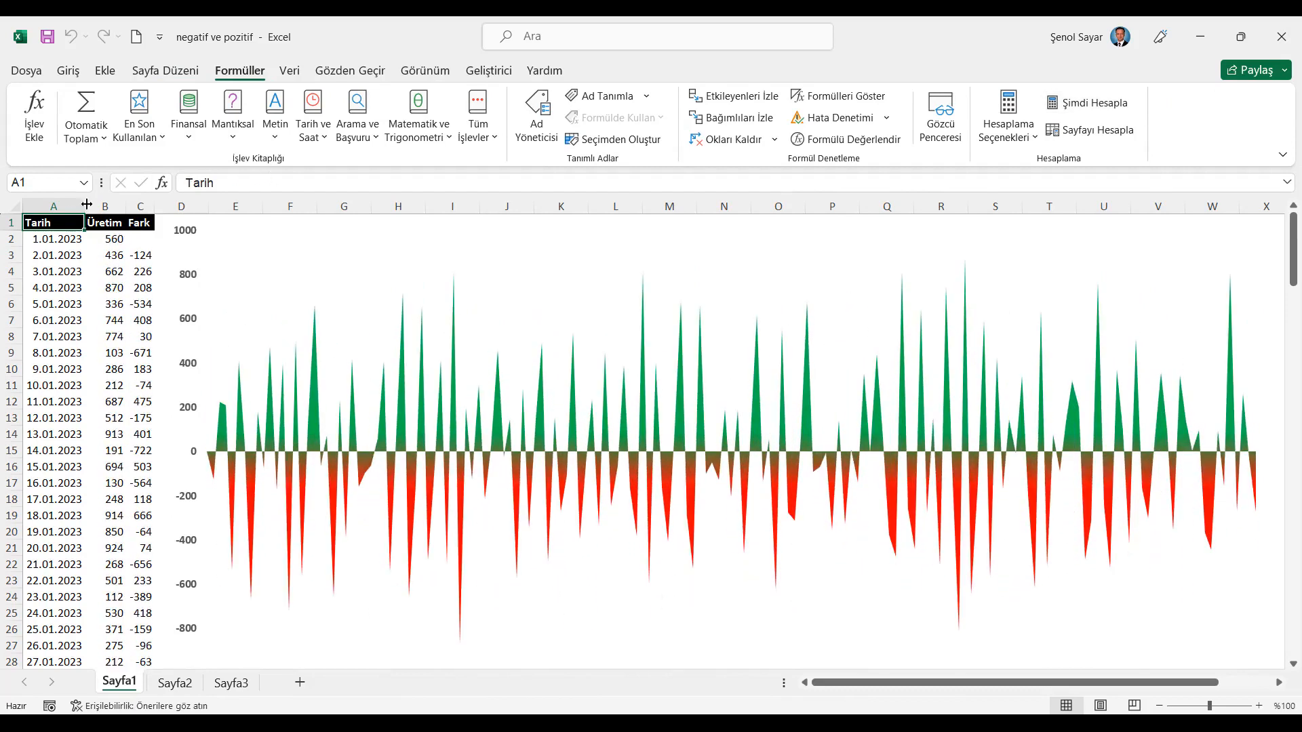
Copy the Tarih and Üretim columns from Sayfa1 and paste only their values at A1 of Sayfa2.
drag(54, 206, 105, 206)
click(67, 71)
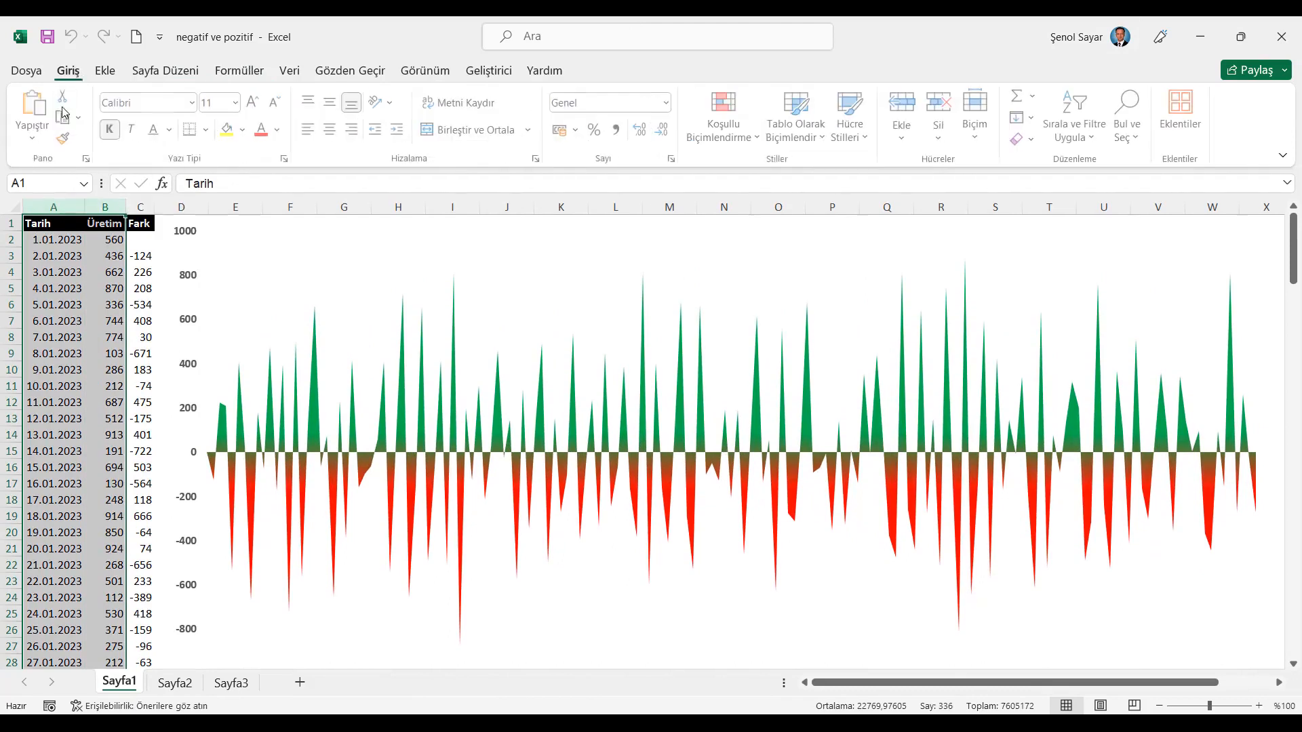
click(65, 119)
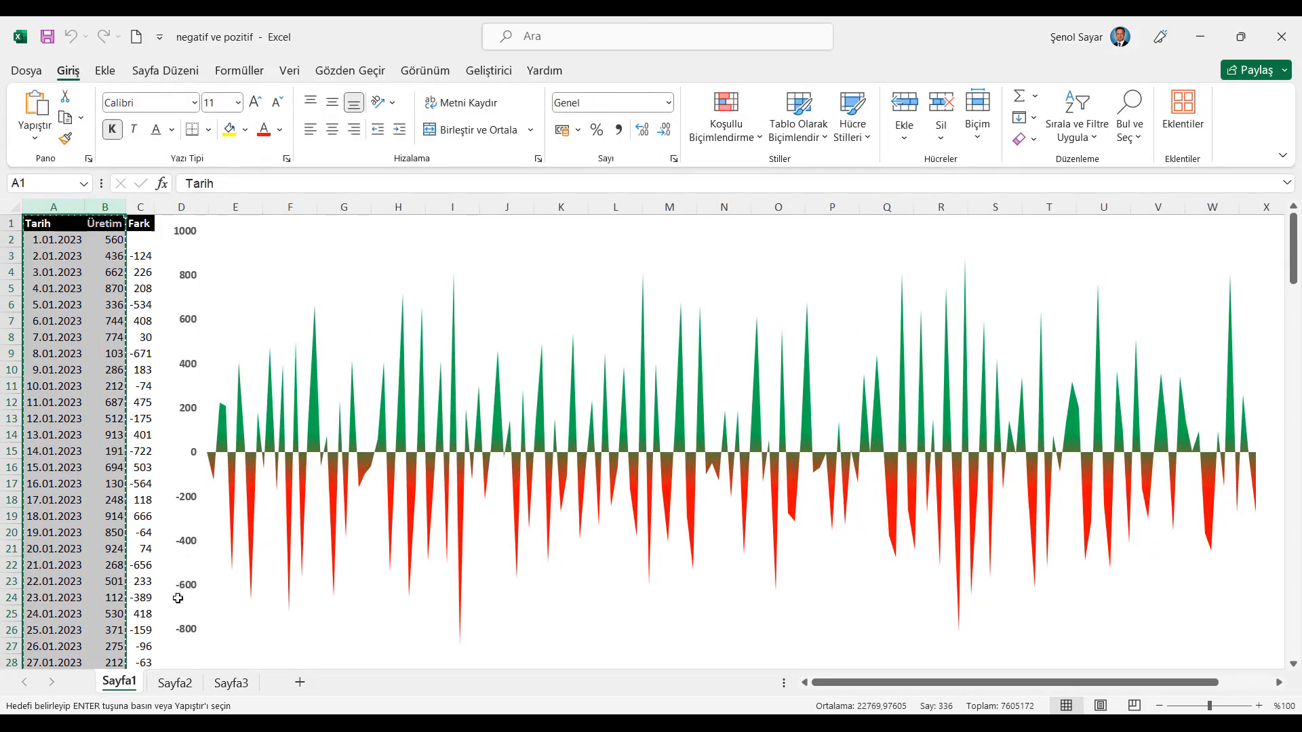
click(175, 683)
right_click(45, 233)
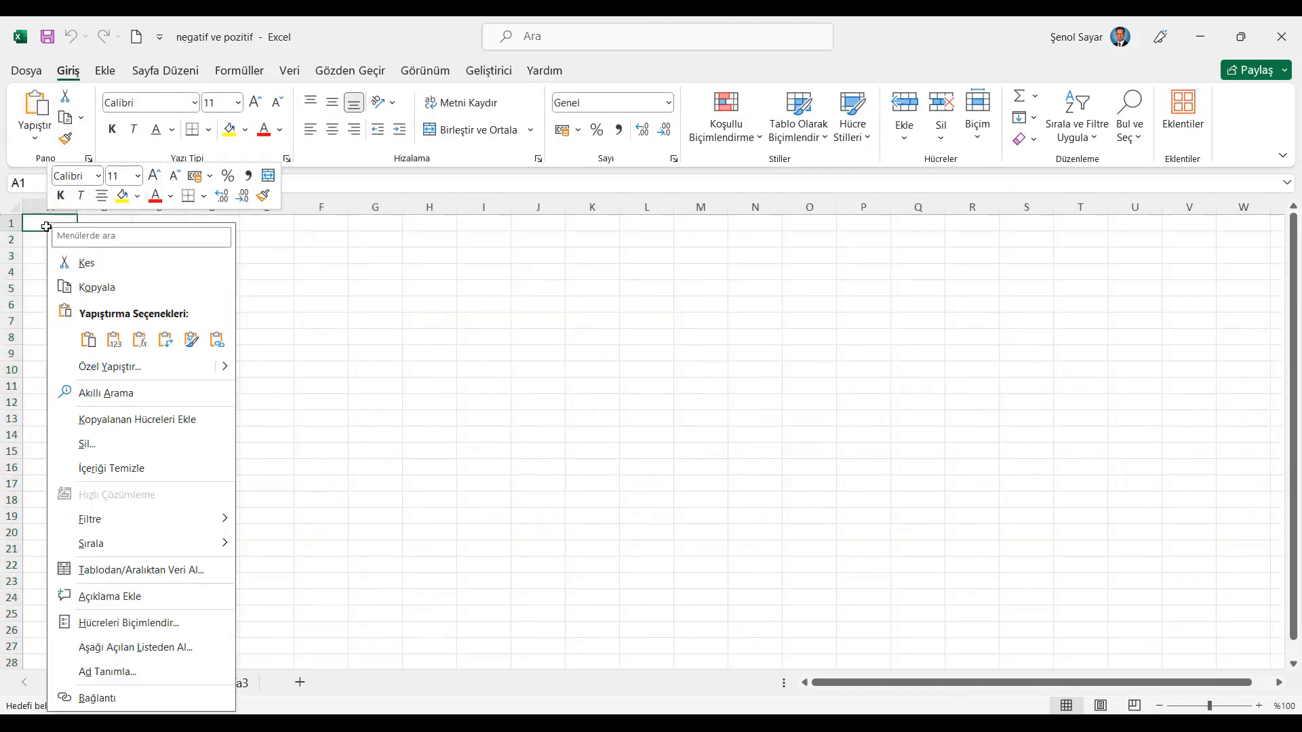
click(102, 366)
click(65, 326)
click(278, 499)
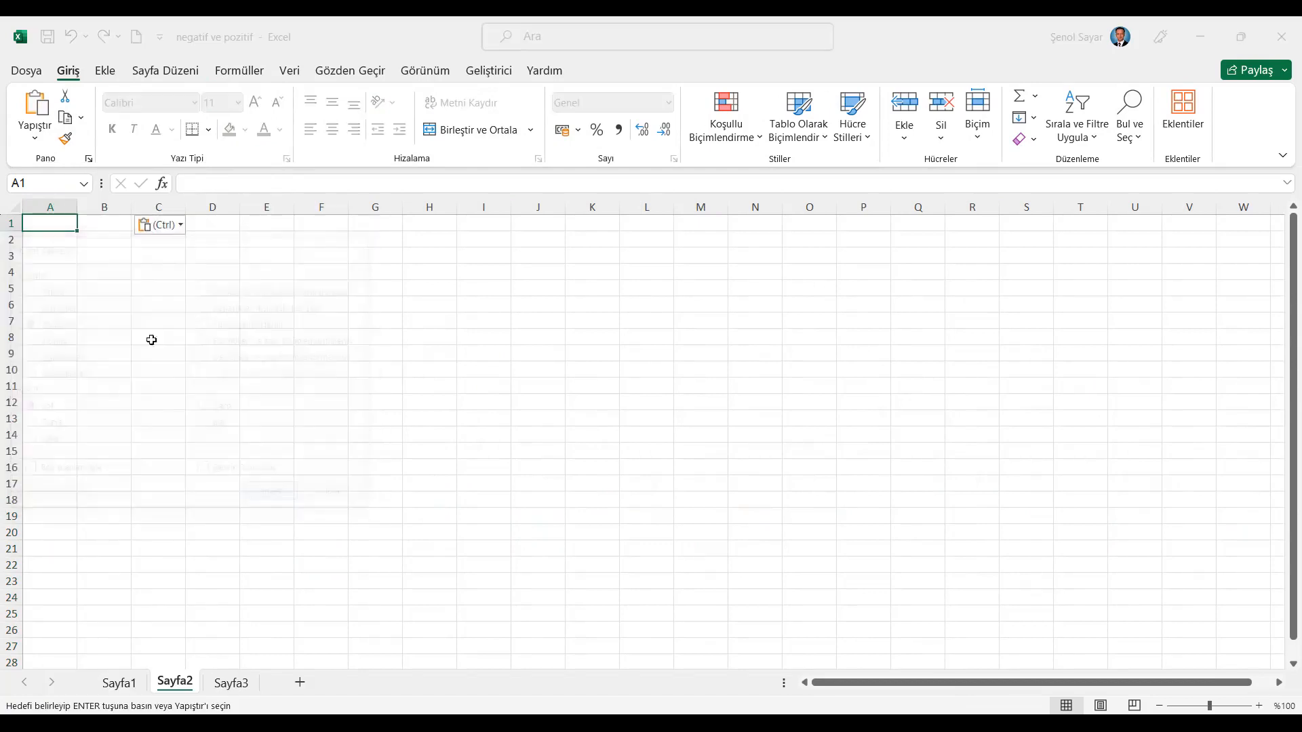
Paste the copied columns' formats over the values on Sayfa2 and auto-fit the column widths.
right_click(64, 226)
click(126, 366)
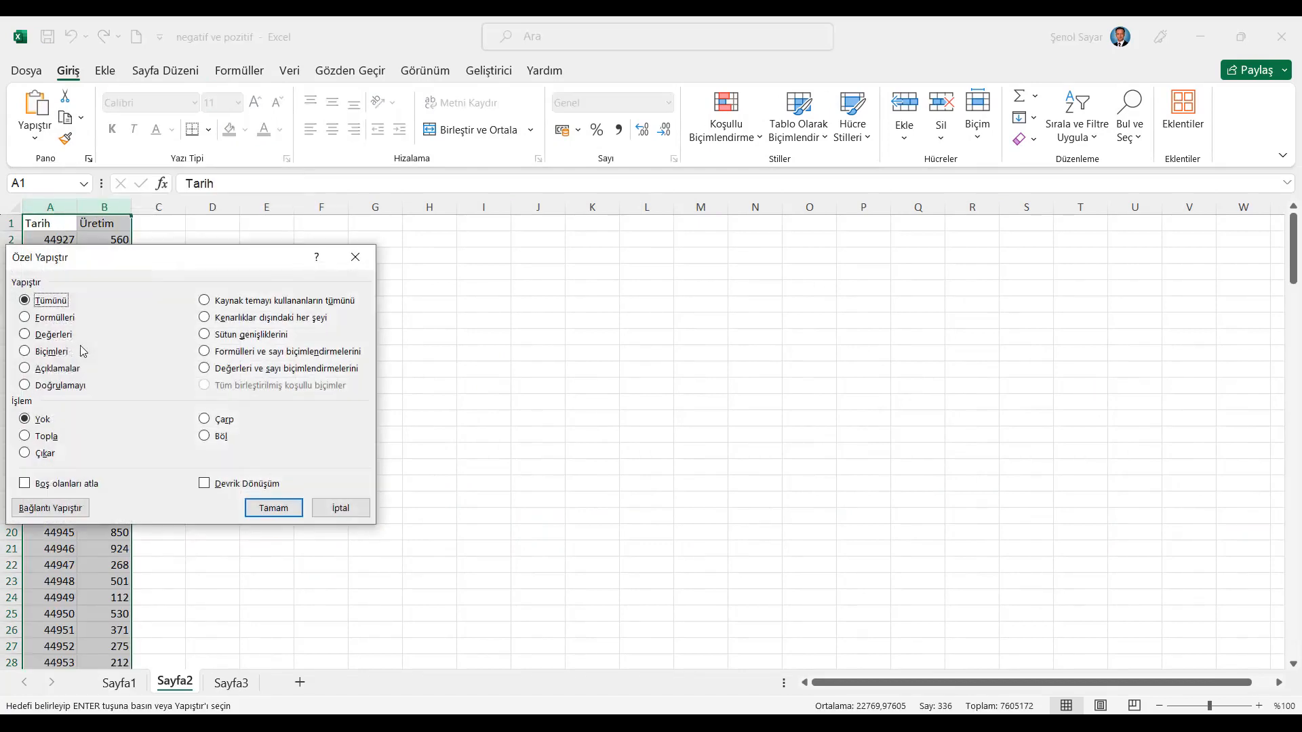
click(53, 351)
click(248, 507)
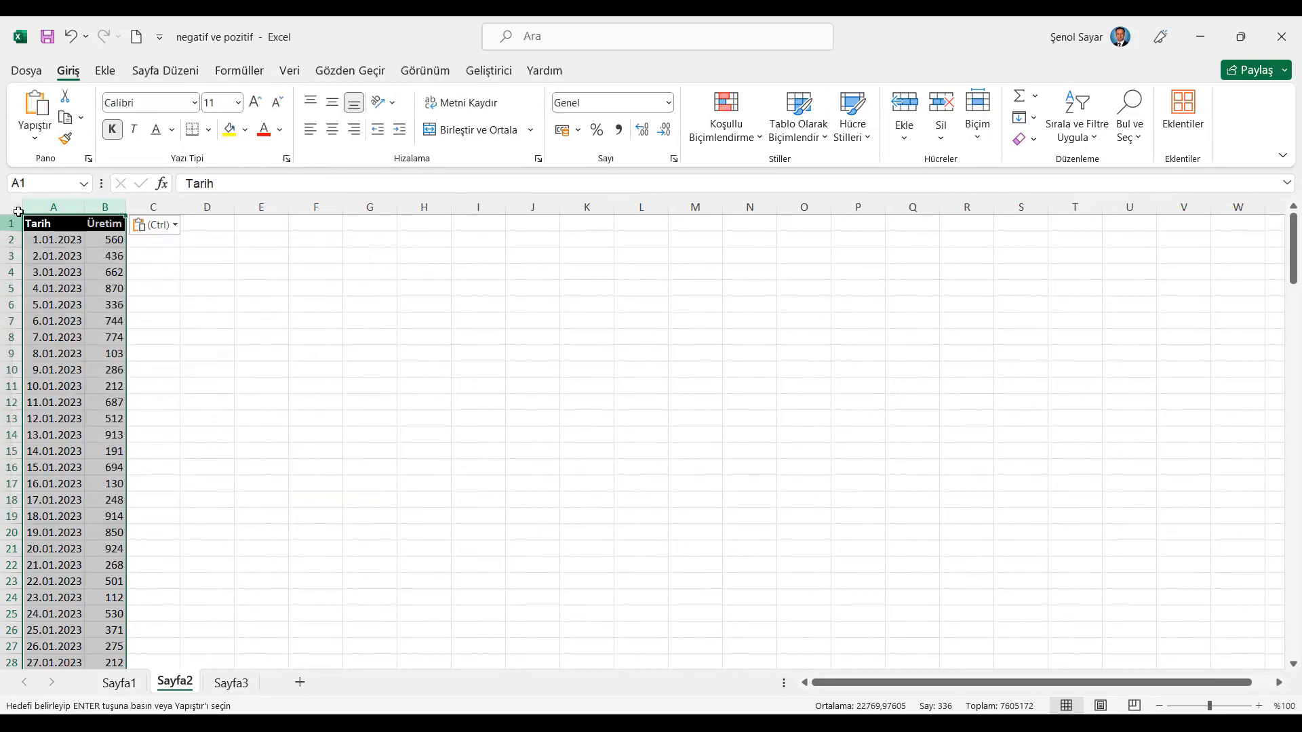
click(14, 207)
double_click(78, 206)
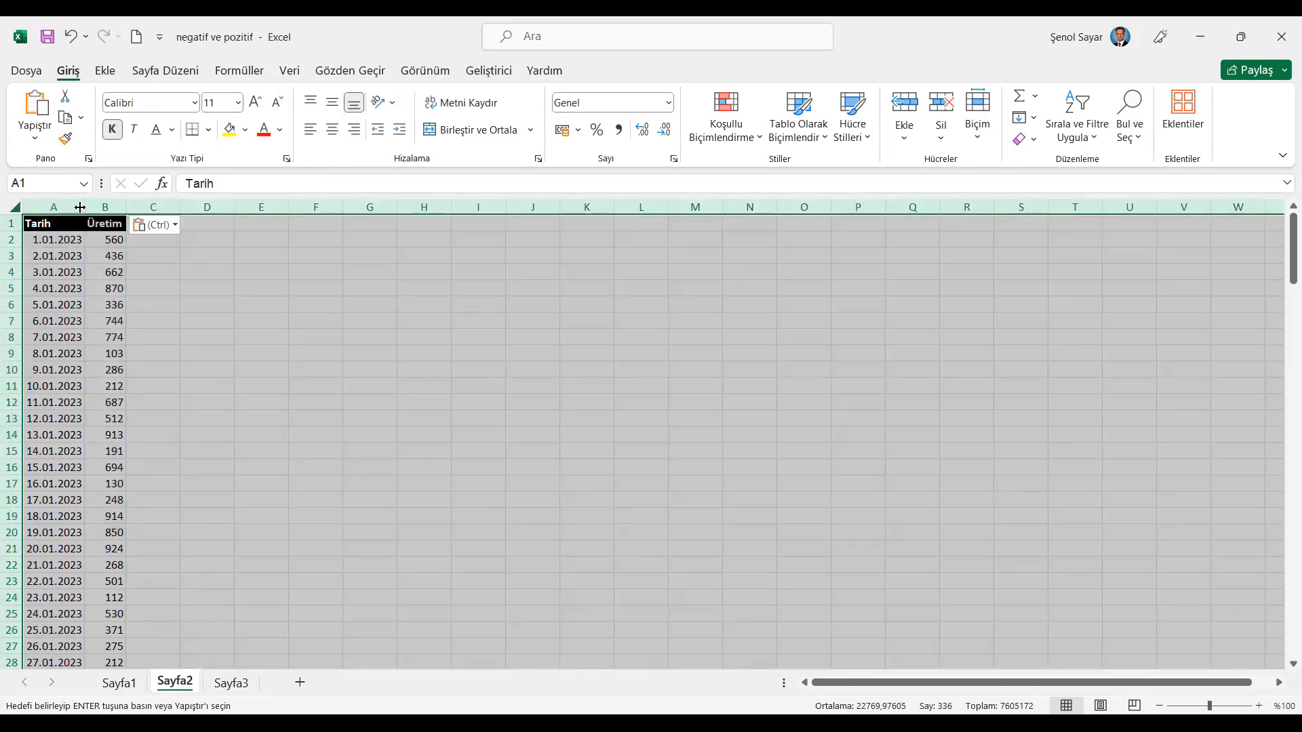
click(41, 225)
Enter the header Fark in C1 and apply the header formatting of B1 to it.
click(166, 228)
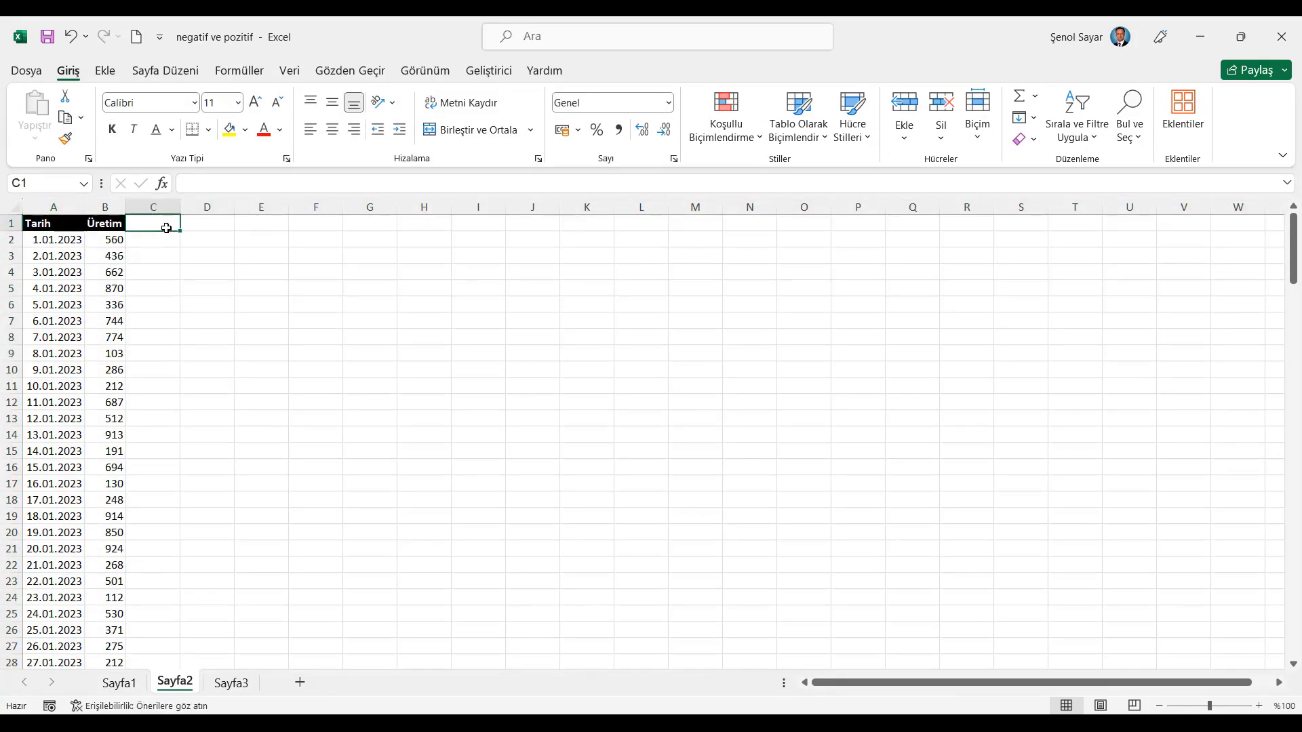
key(Caps_Lock)
text(Far)
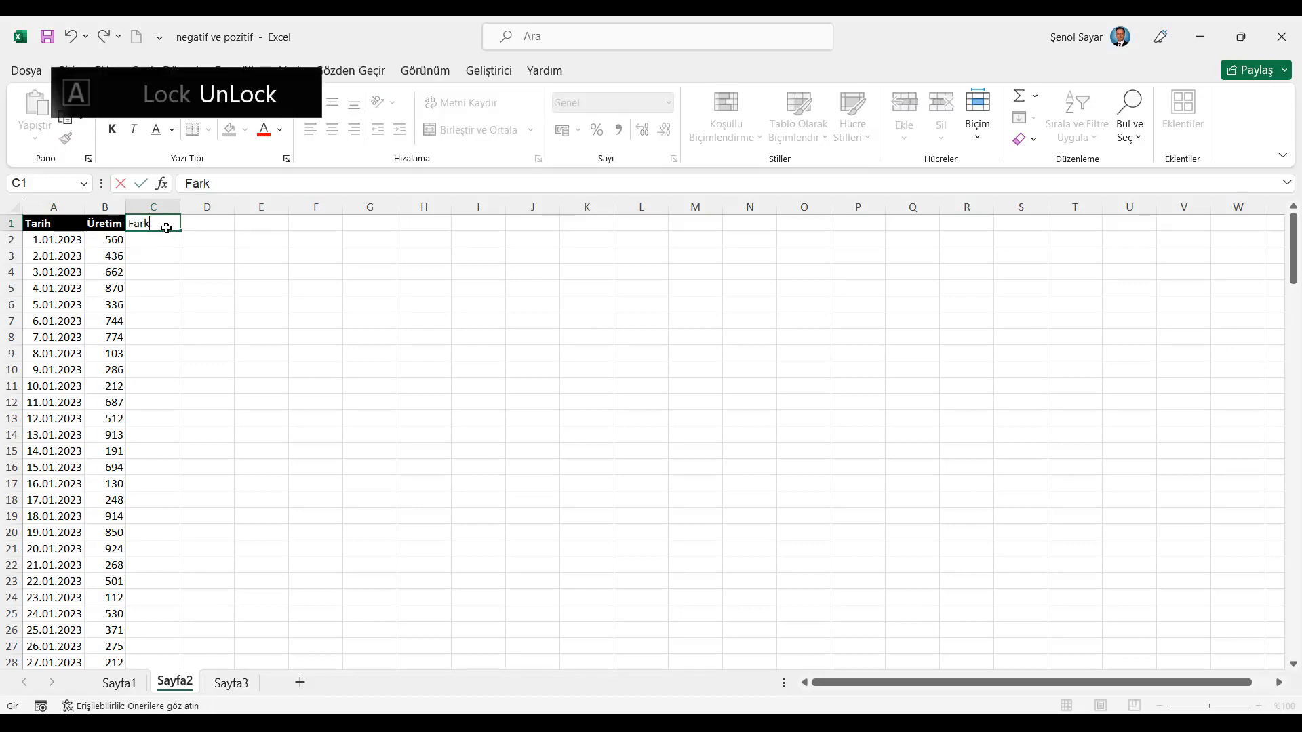
text(k)
key(Return)
click(119, 222)
click(66, 139)
click(145, 223)
Enter the formula =B3-B2 in C3 to calculate the daily production difference.
click(150, 242)
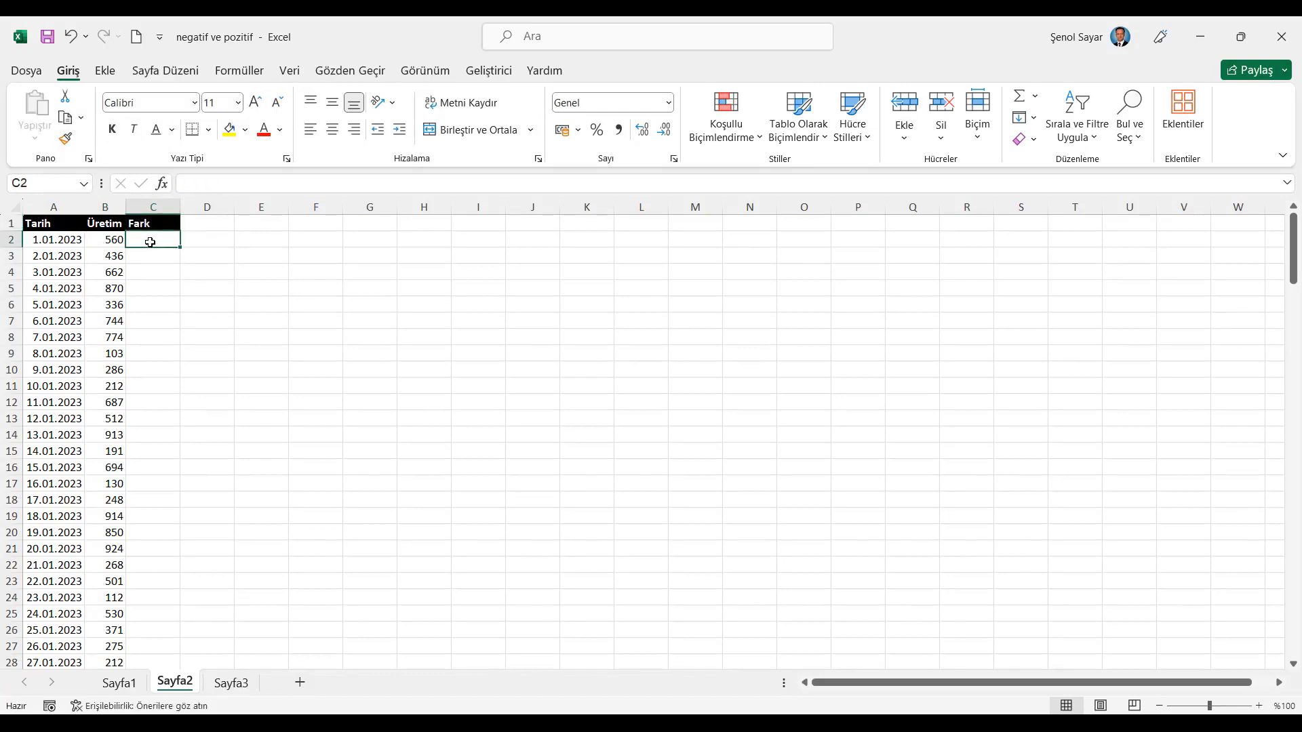
click(163, 260)
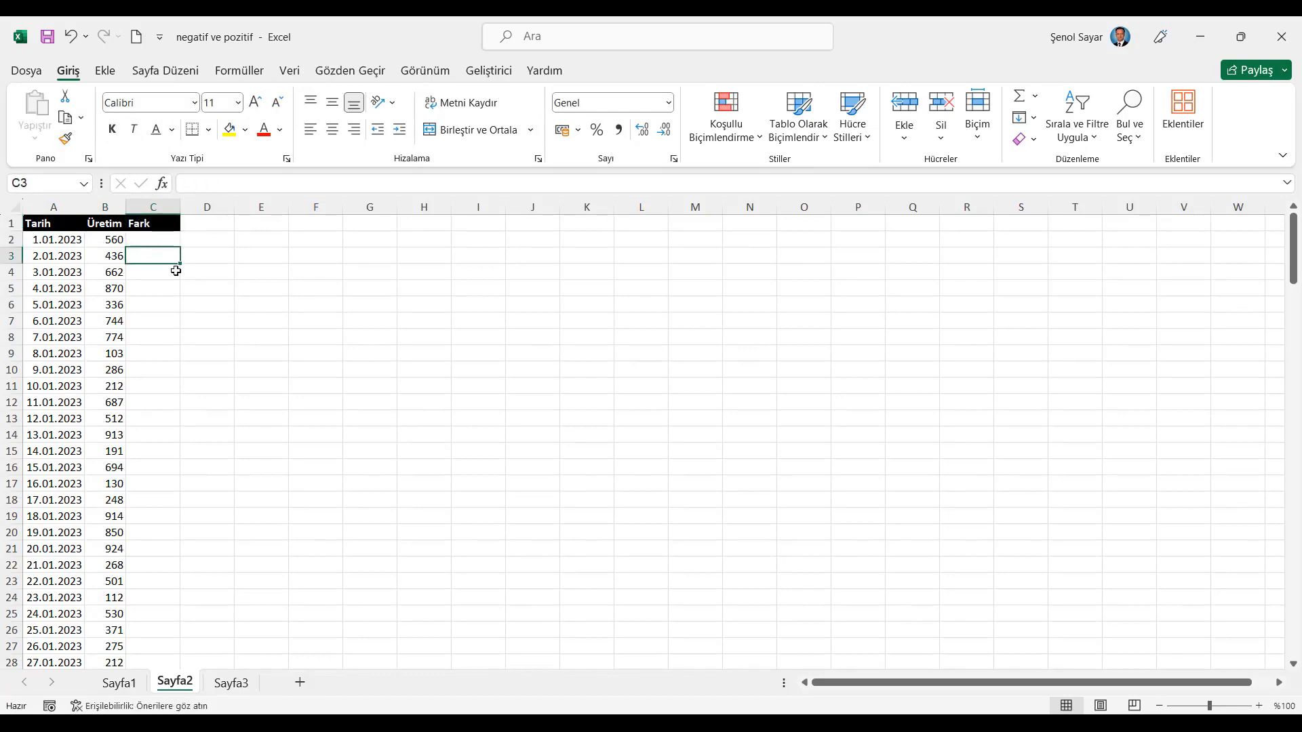
text(=)
key(Left)
text(-)
key(Up)
key(Up)
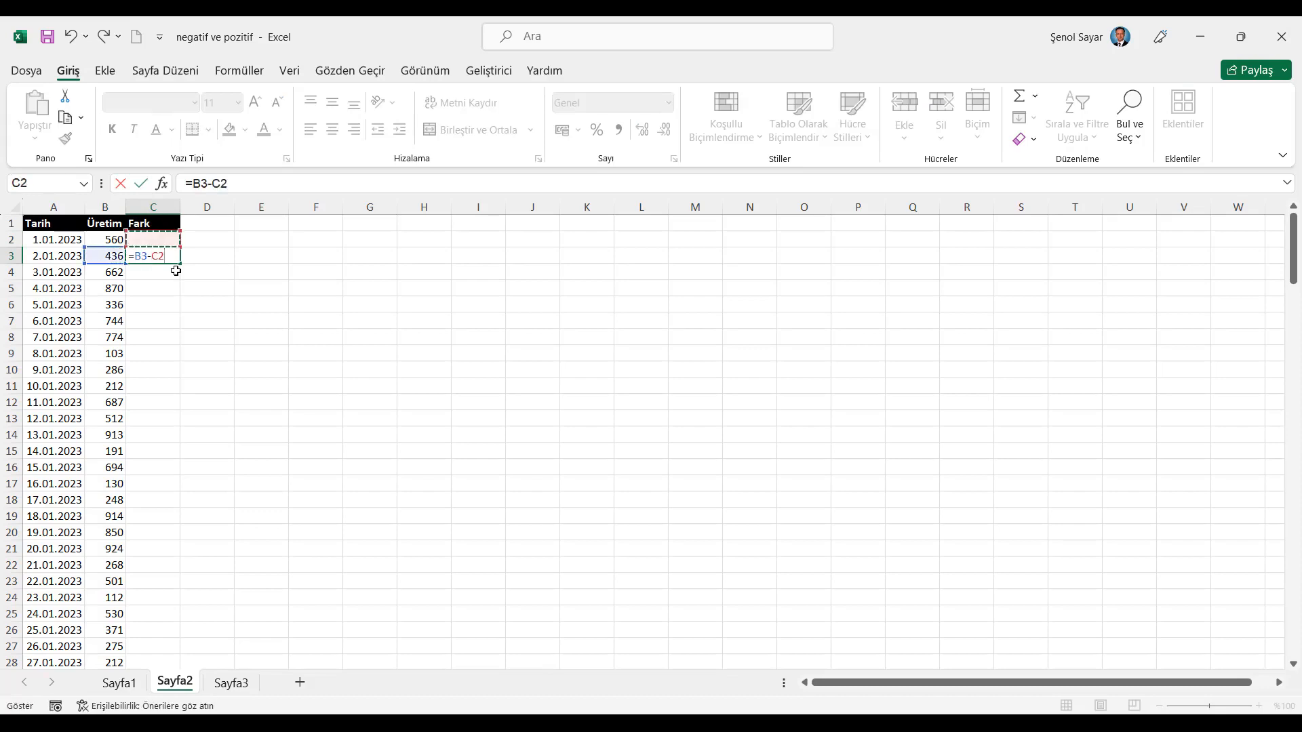
key(Down)
key(Left)
key(Return)
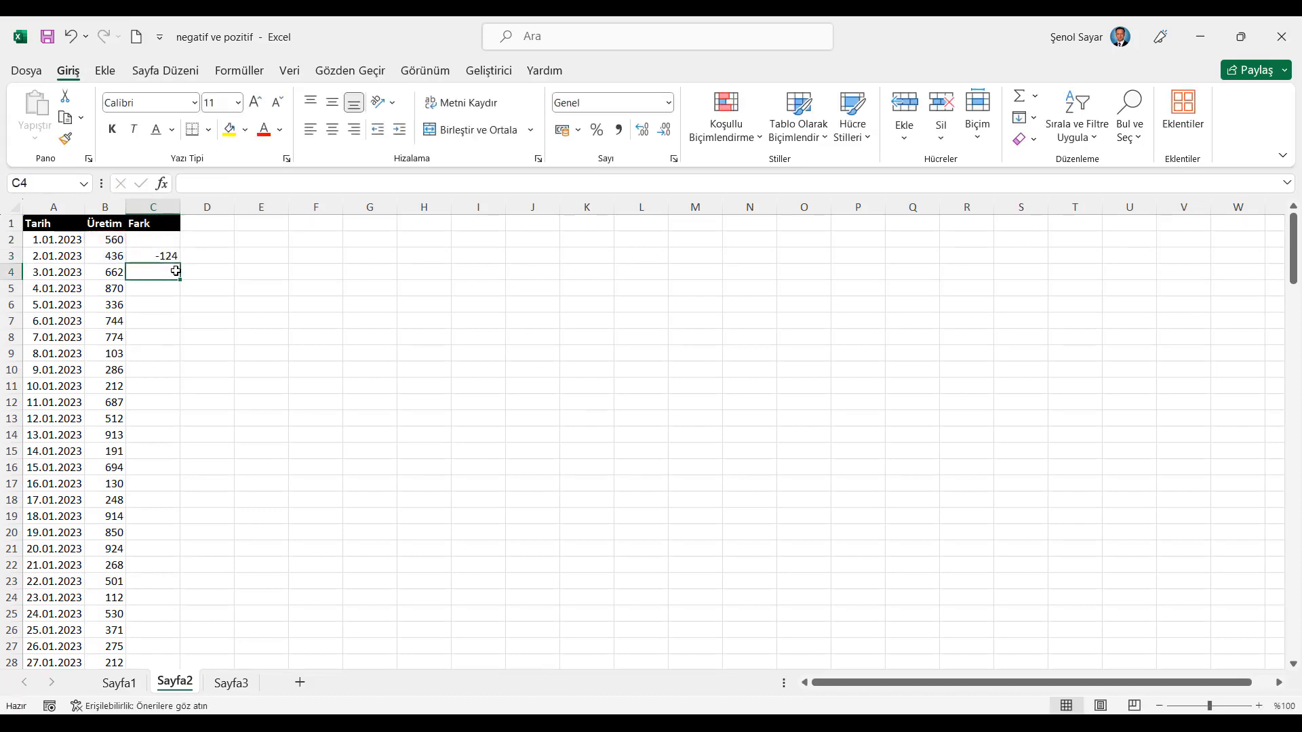
Fill the difference formula from C3 down the Fark column and auto-fit all column widths.
click(169, 257)
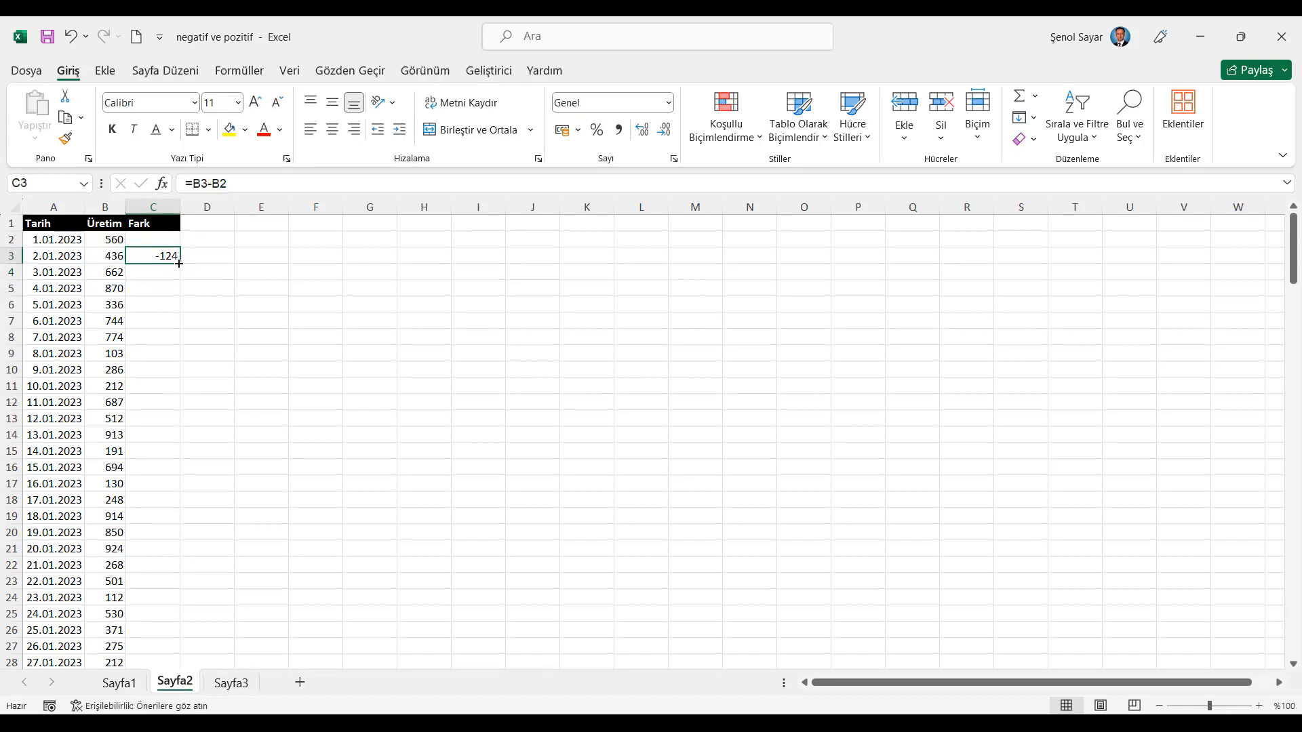
double_click(179, 263)
click(13, 207)
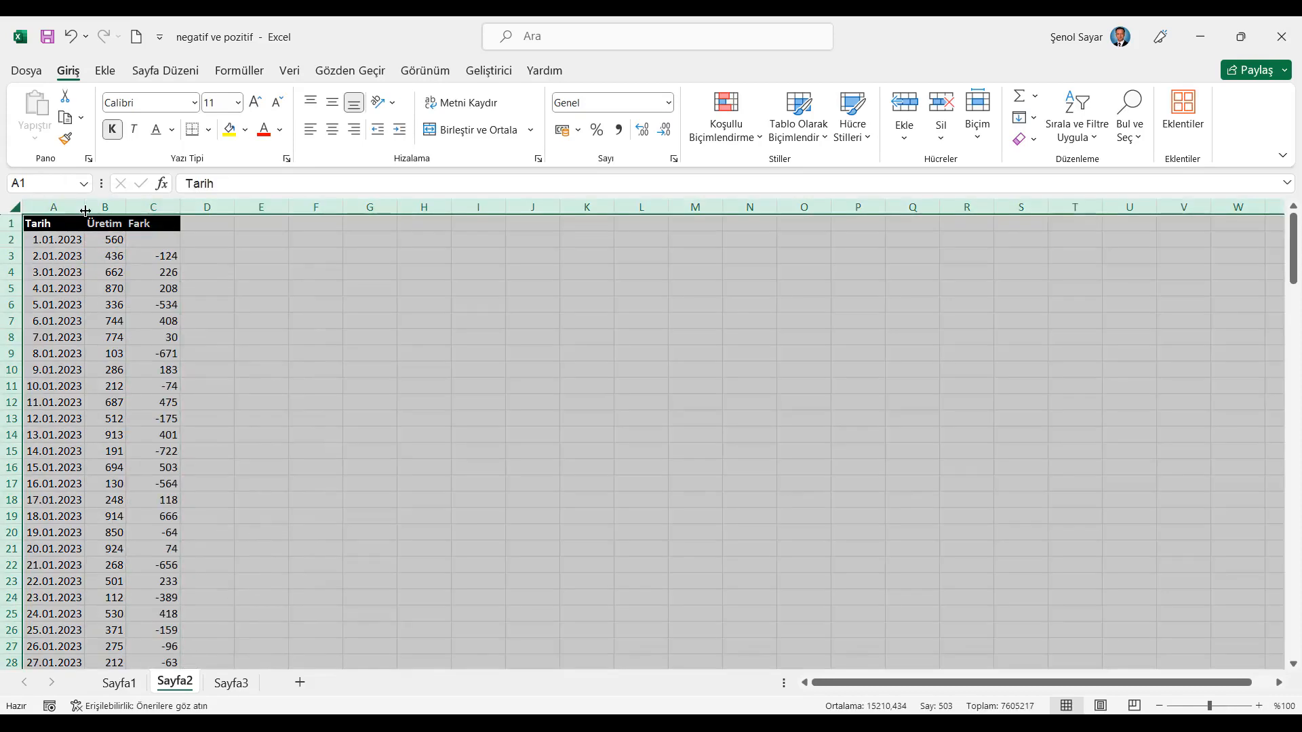
double_click(85, 211)
Delete all rows from 1.02.2023 (row 33) to the end of the data, keeping only the January records.
click(55, 255)
scroll(90, 352, down, 7)
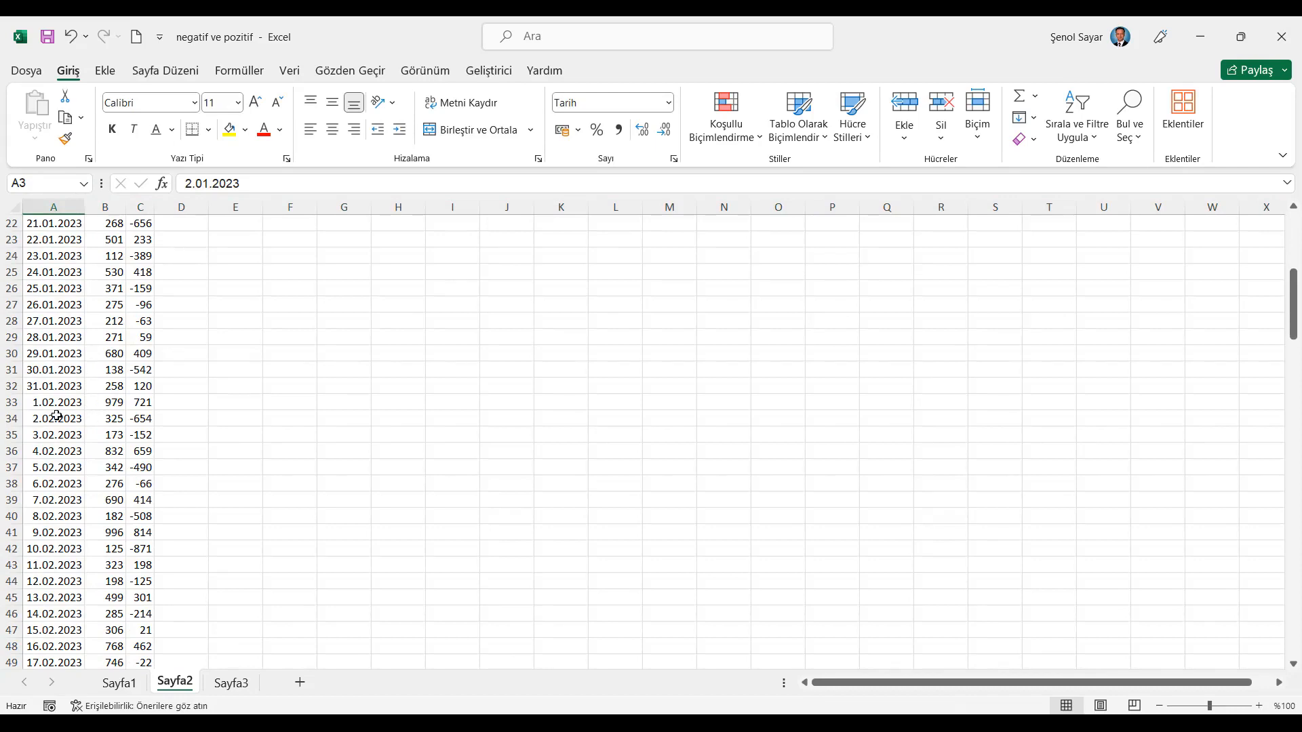
click(14, 403)
key(ctrl+shift+Down)
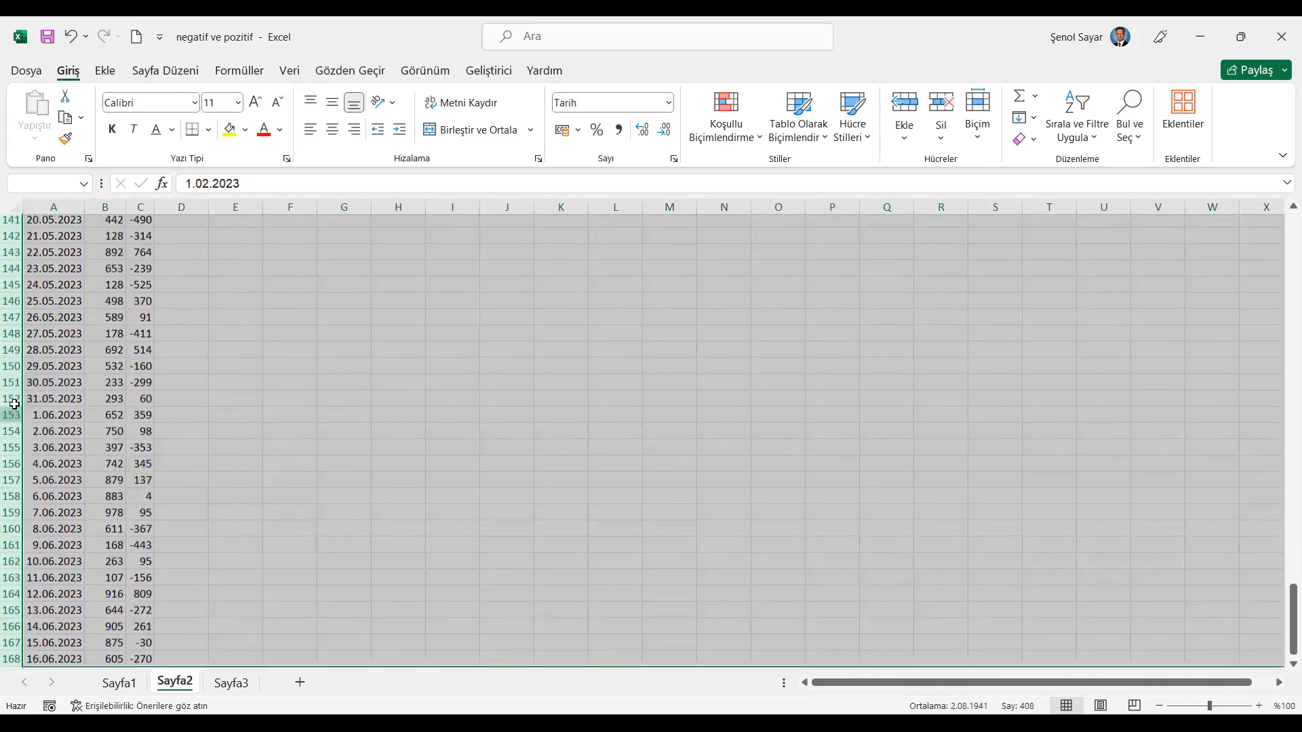
right_click(239, 404)
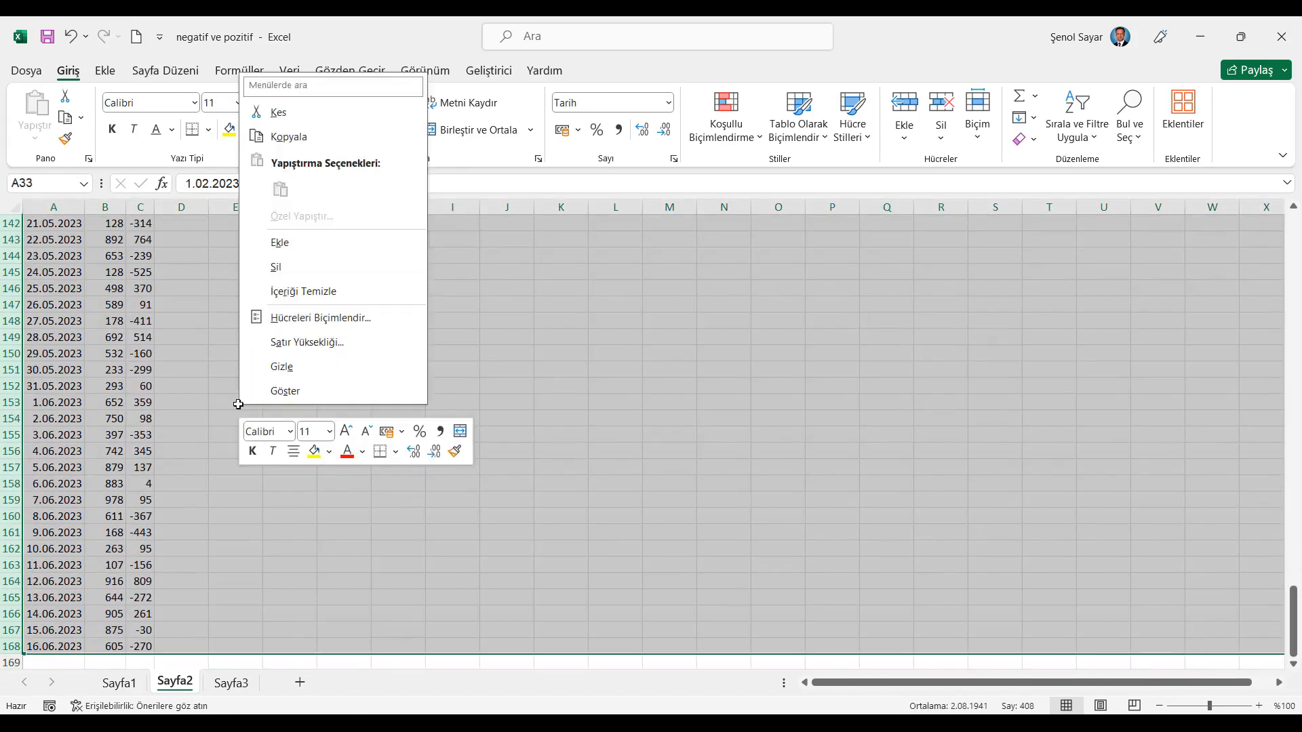
click(290, 273)
click(59, 335)
key(ctrl+Up)
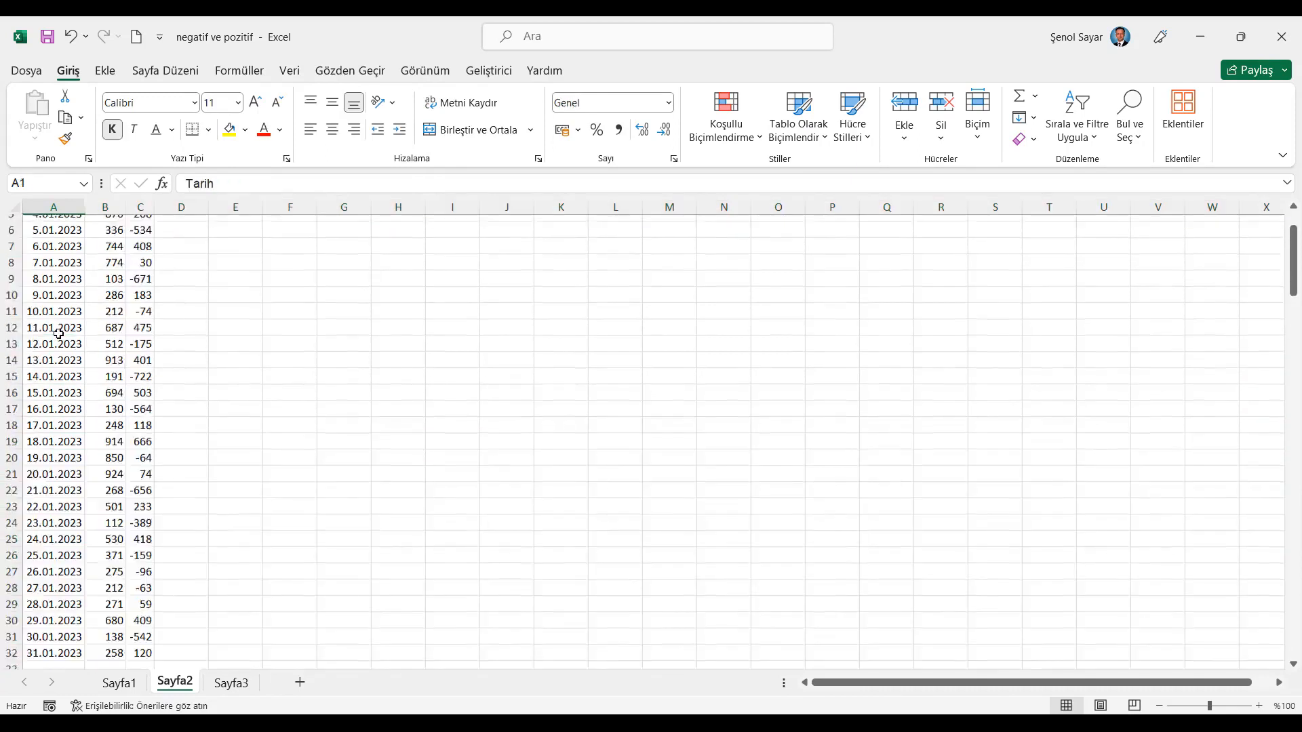
click(15, 207)
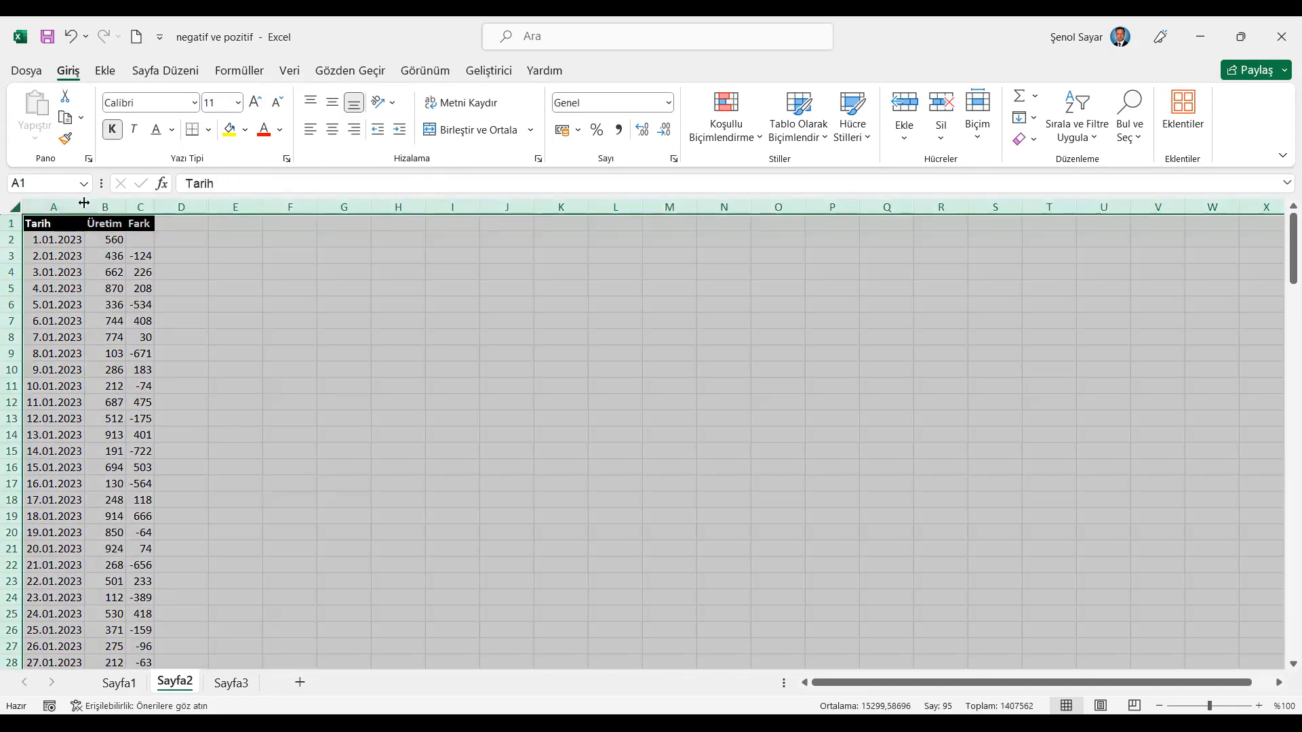
Insert a 2-D area chart from the Fark column, including its header, in C1:C32.
drag(136, 224, 153, 640)
scroll(198, 381, up, 2)
click(105, 70)
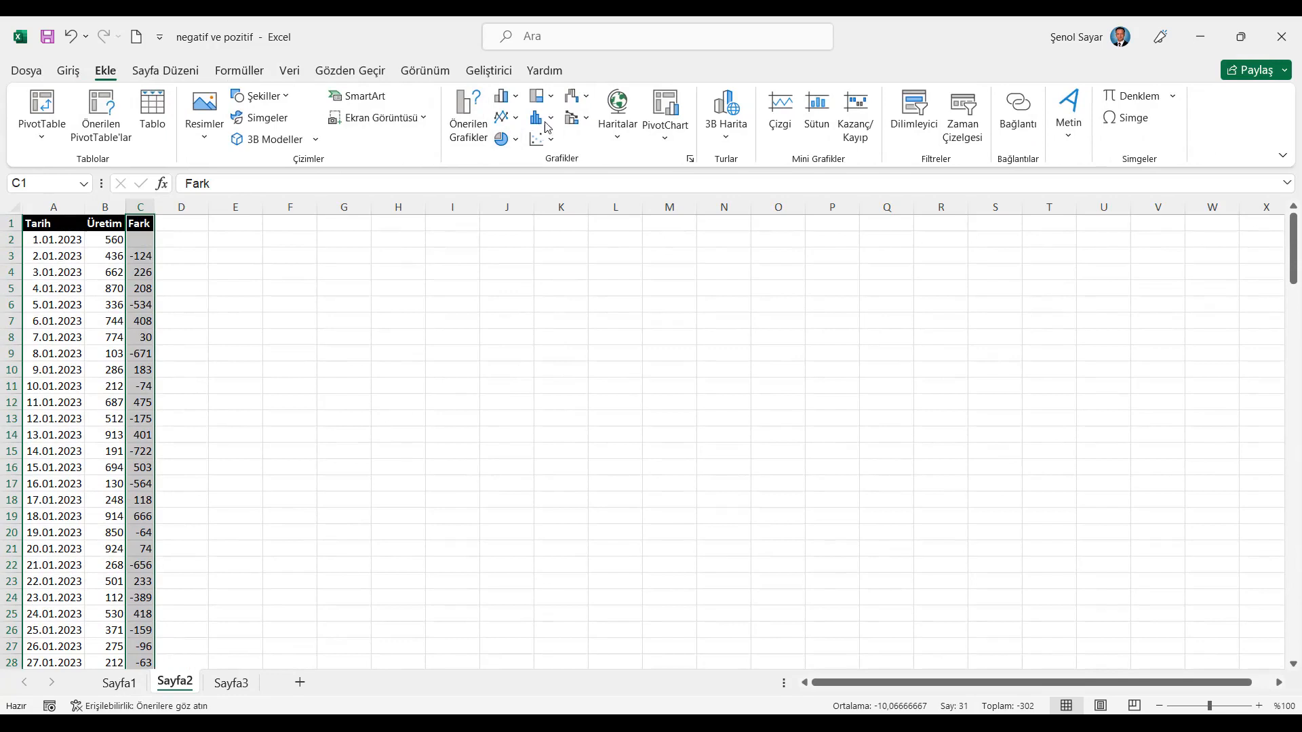
click(508, 118)
click(516, 400)
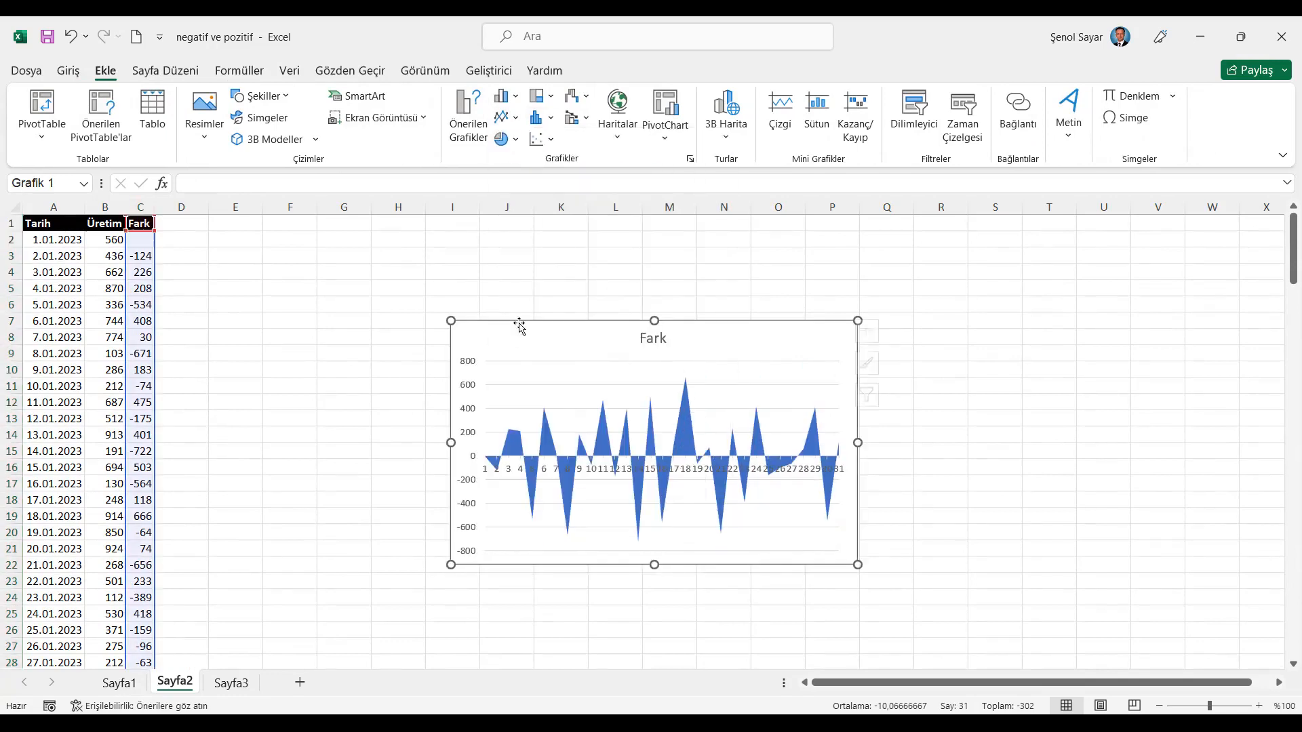
Move the area chart beside the data table and enlarge it to about 31.71 cm wide by 12.74 cm high.
drag(520, 320, 290, 233)
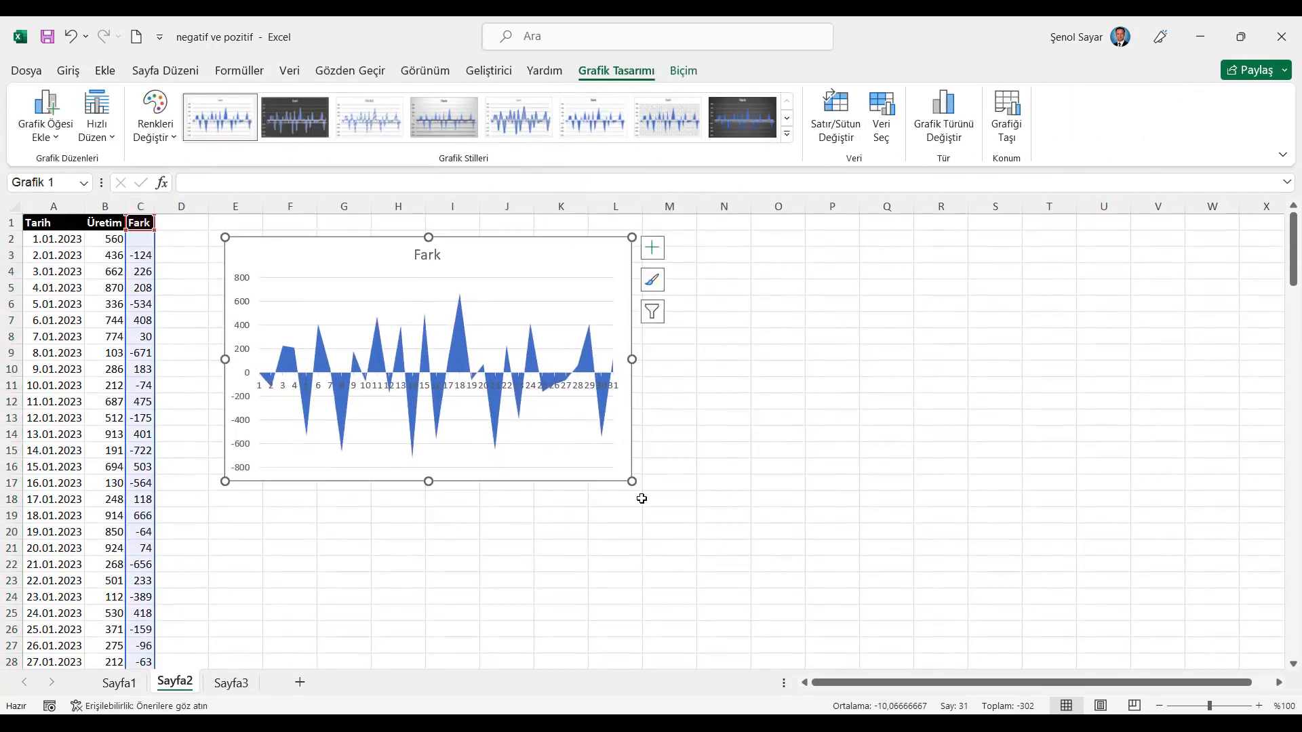
drag(632, 481, 1242, 645)
drag(1034, 237, 1037, 232)
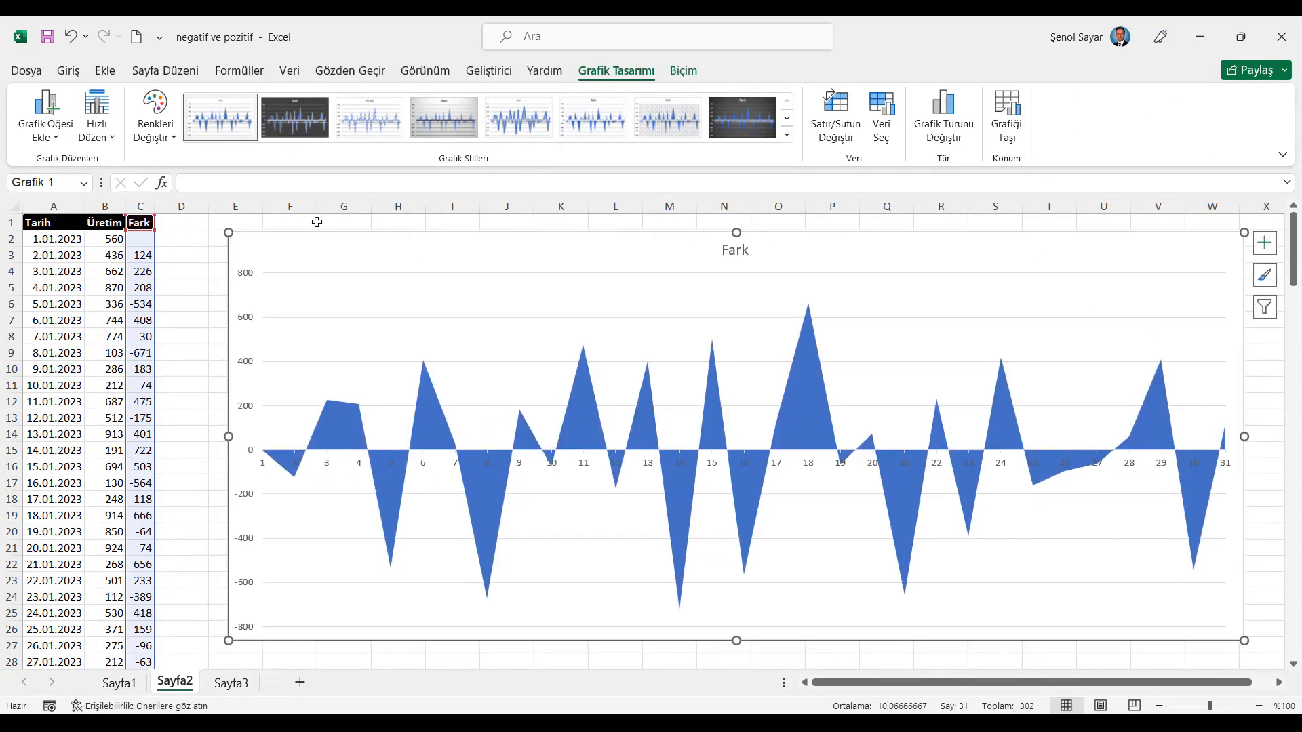
Hide the worksheet gridlines on Sayfa2.
click(201, 217)
click(426, 70)
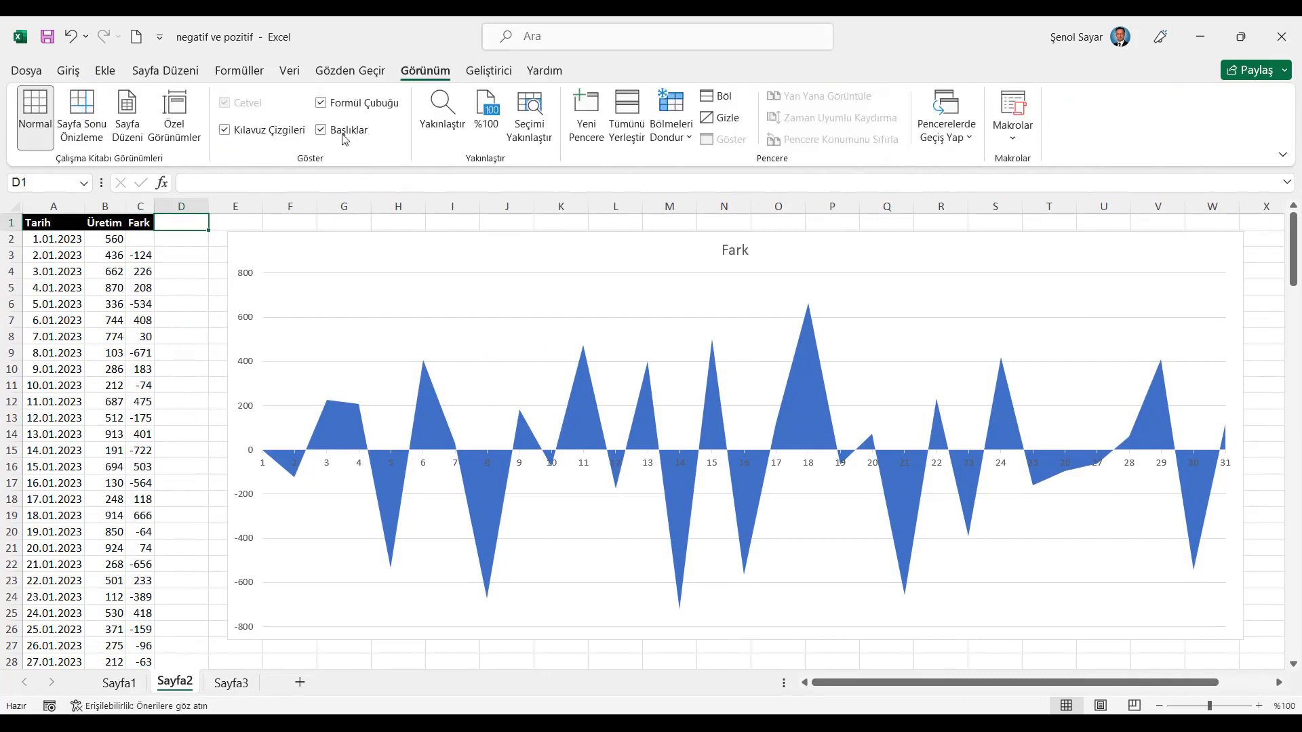
click(286, 135)
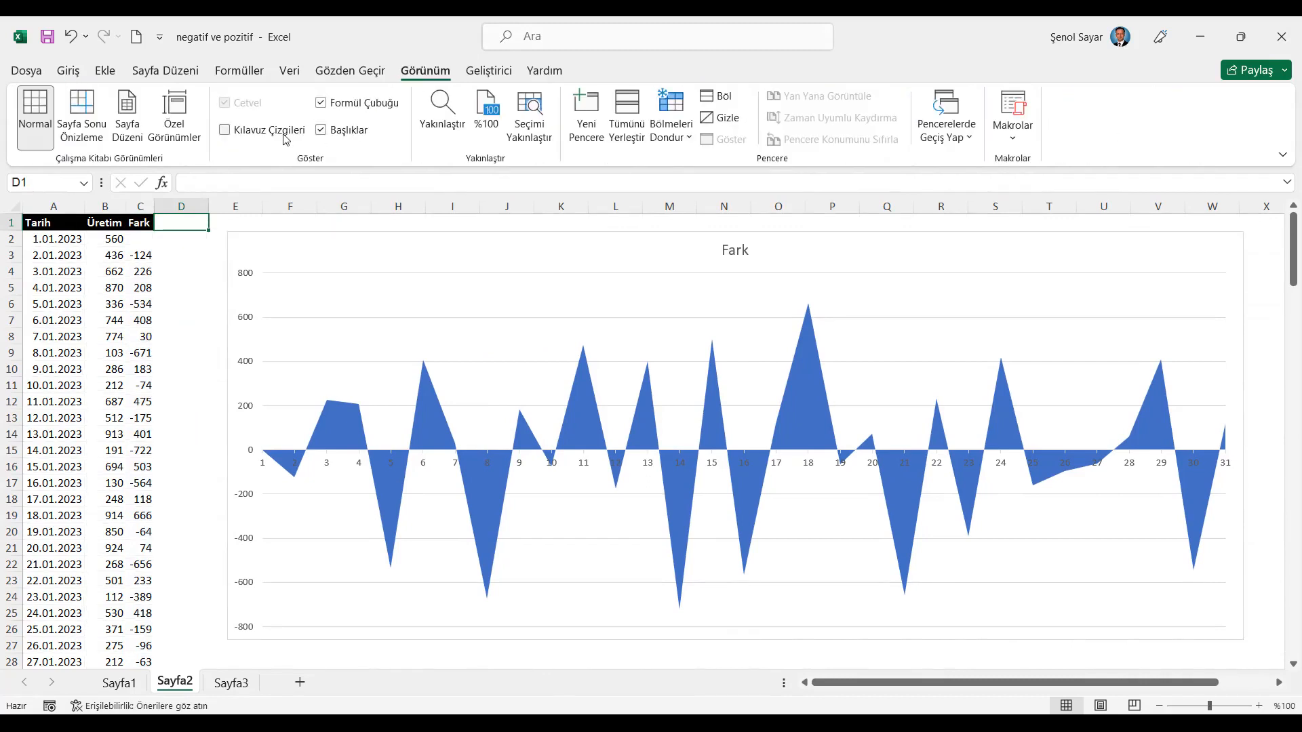
Set the chart area to no fill and no outline, and shift the chart slightly toward the data table.
click(314, 235)
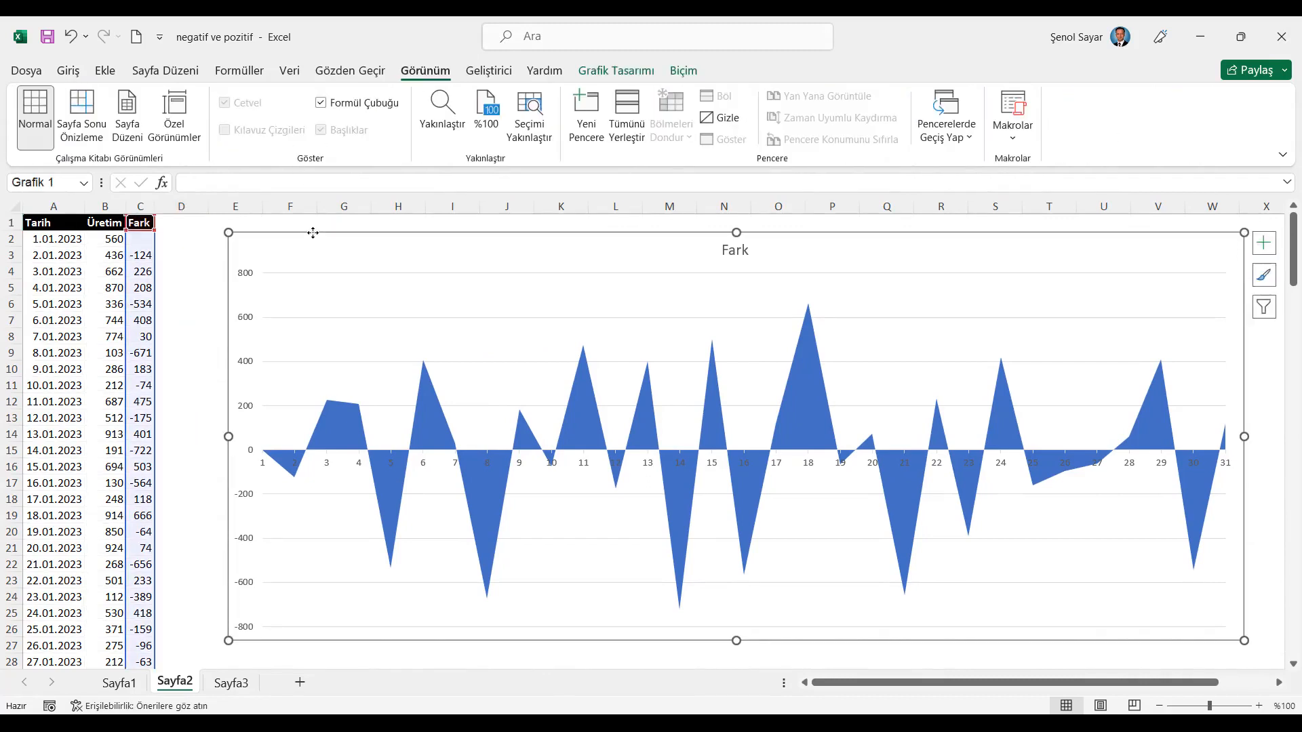
click(683, 71)
click(537, 102)
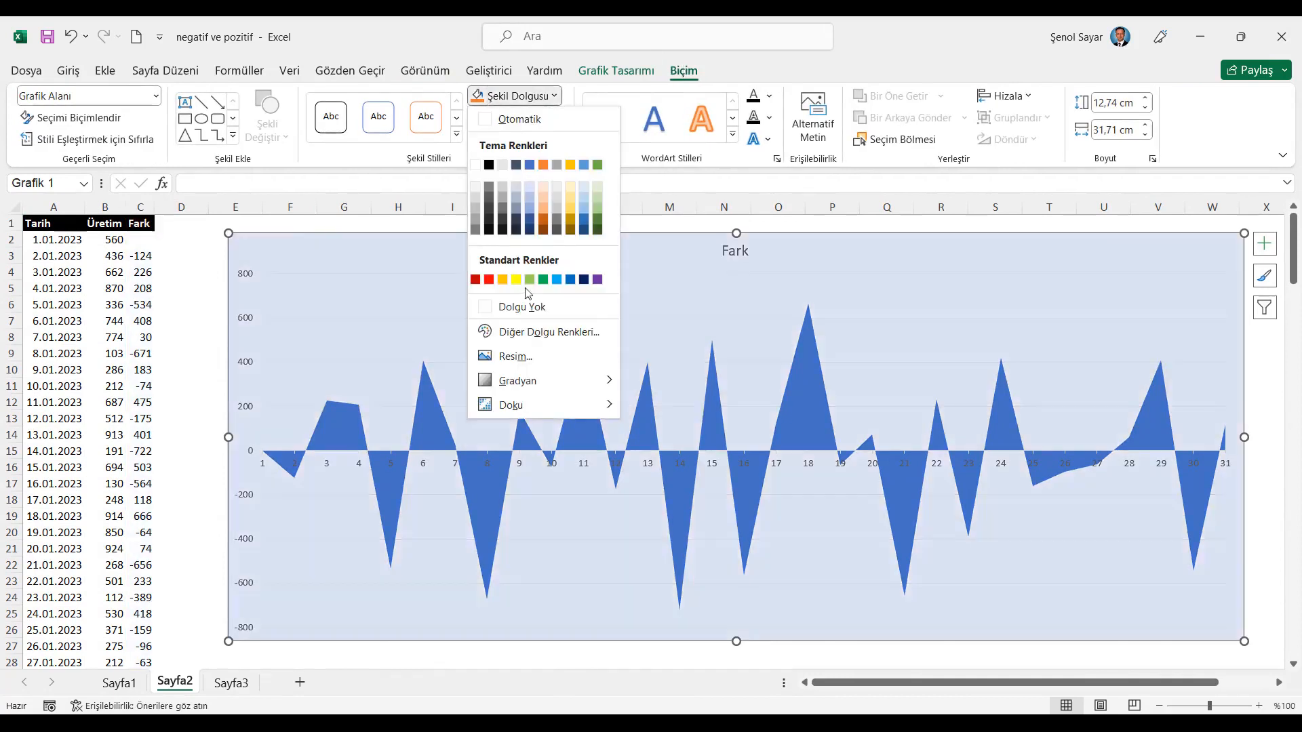
click(526, 305)
click(516, 117)
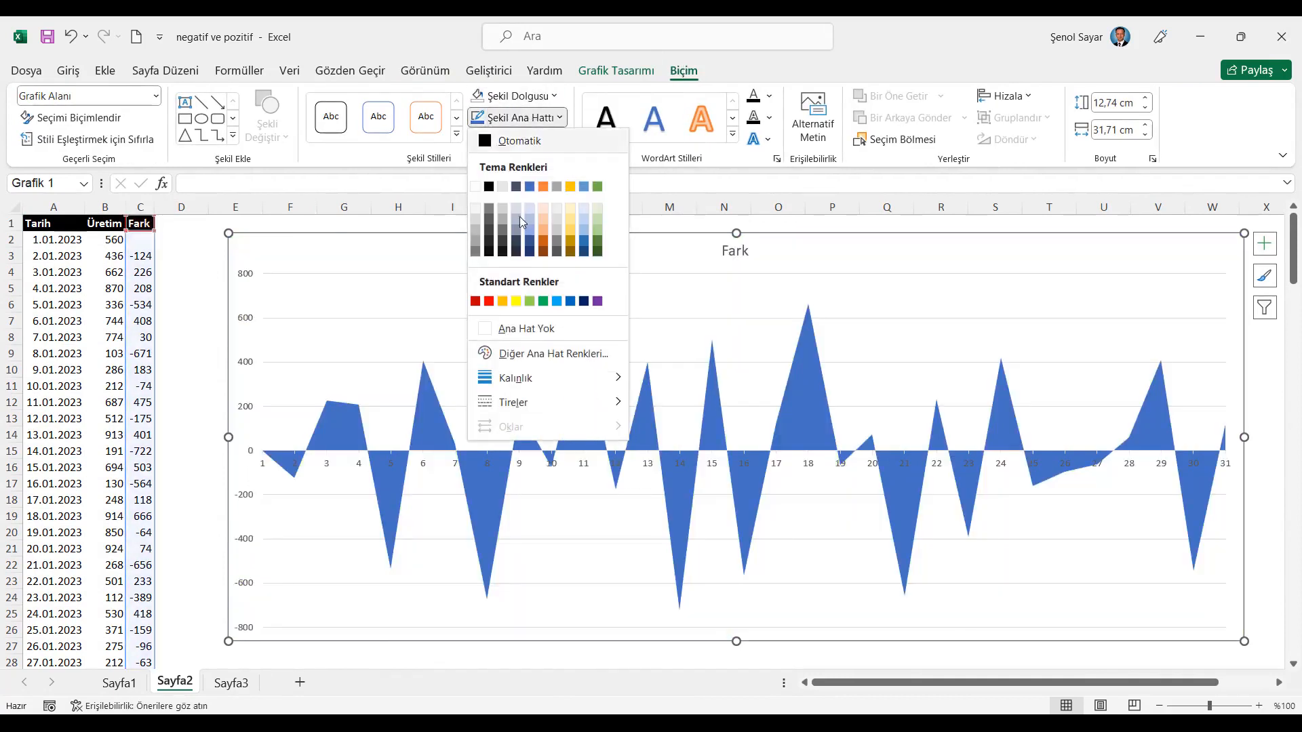
click(525, 329)
drag(498, 236, 491, 236)
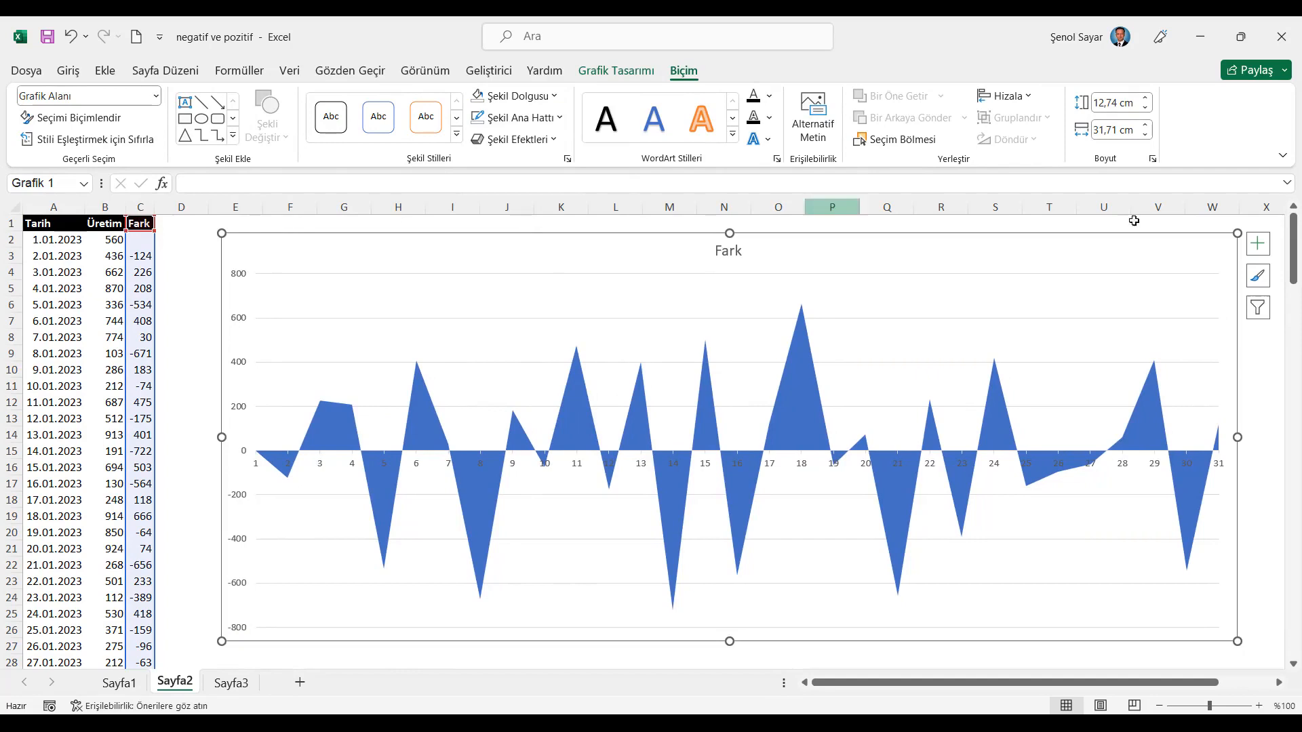
Remove the title from the area chart and deselect the chart.
click(1258, 243)
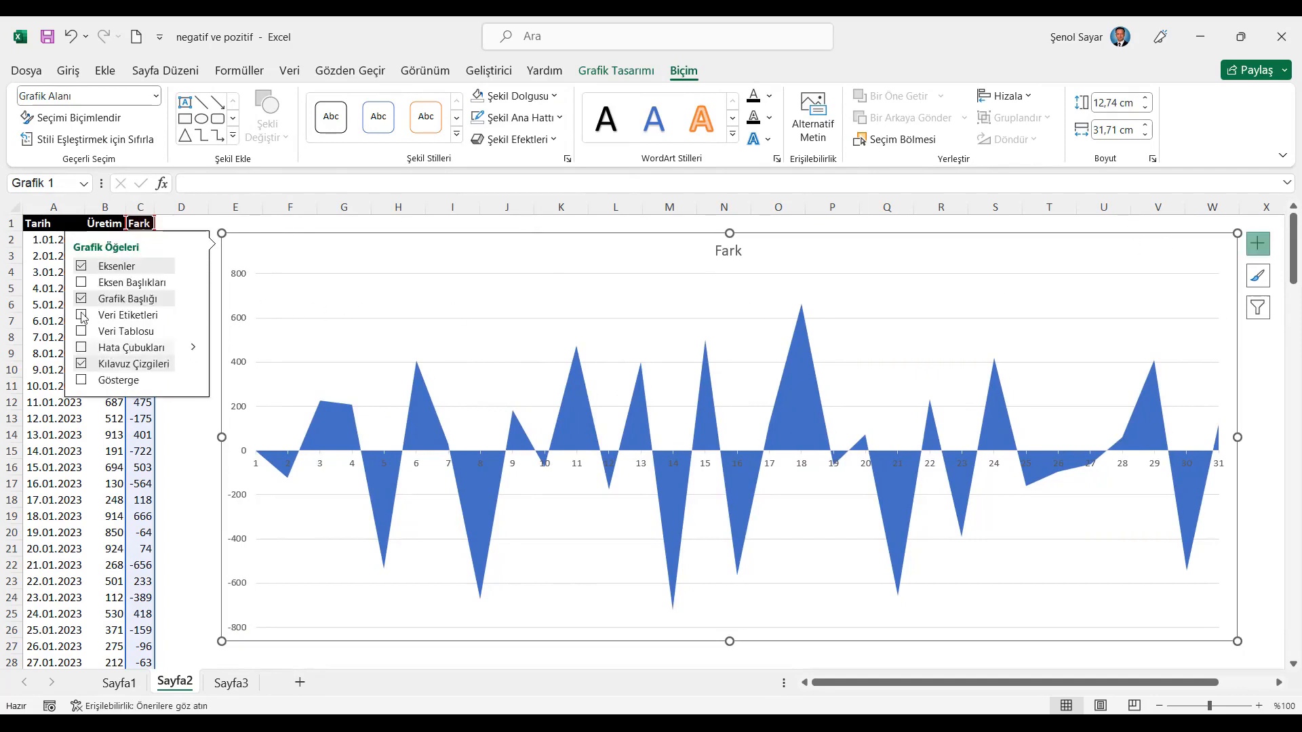
click(80, 302)
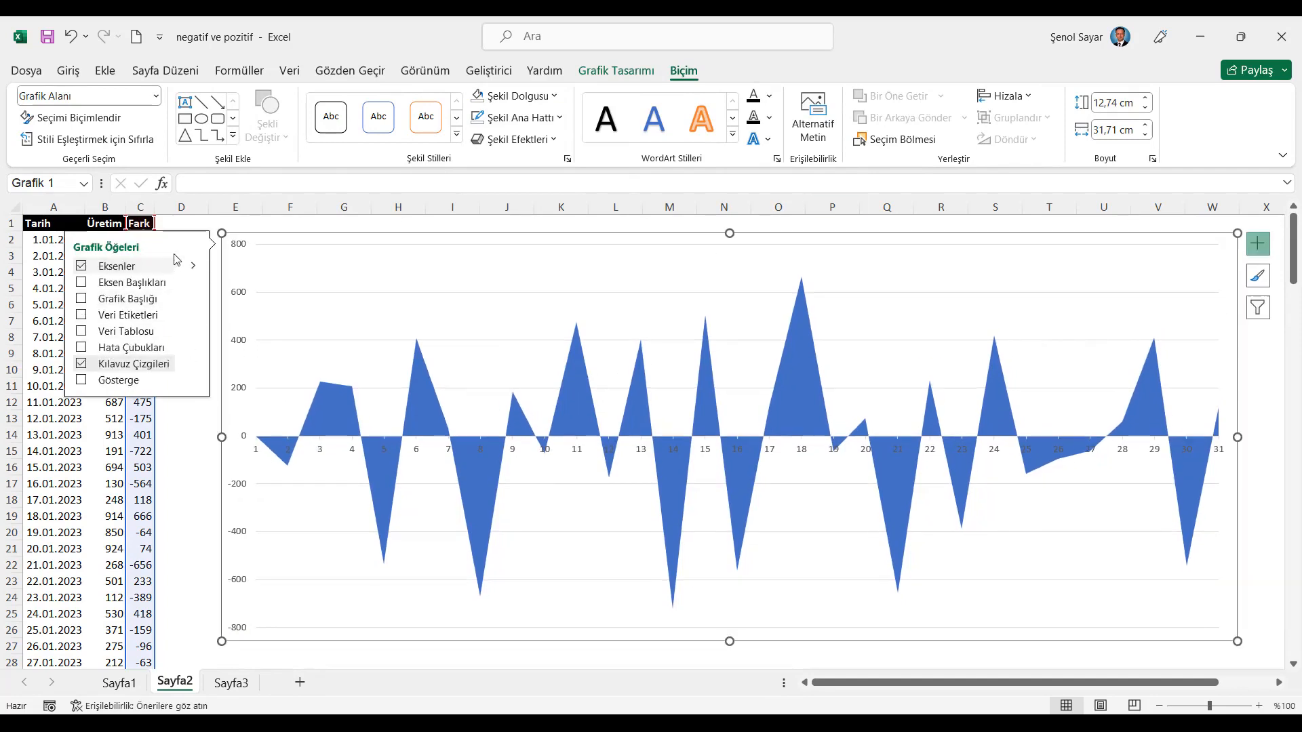
click(186, 223)
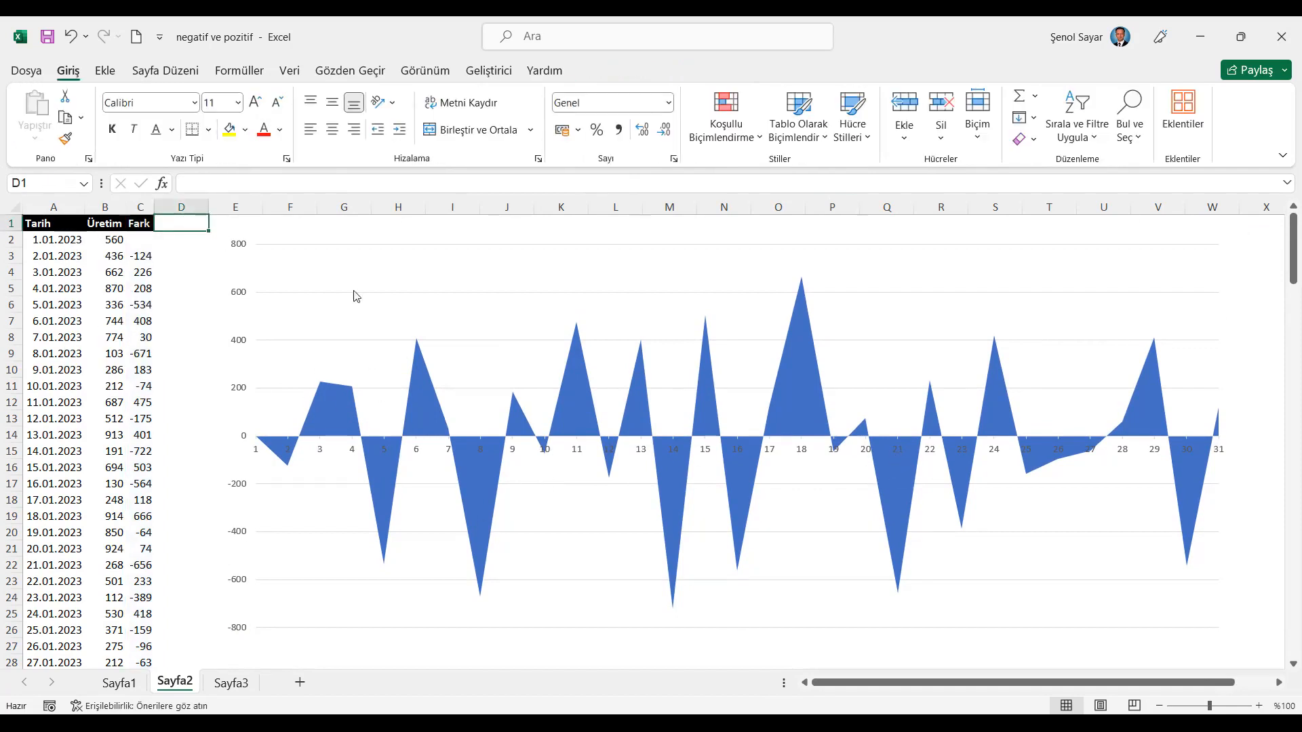
Apply a gradient fill to the Fark area series and shift its inner stop toward the middle of the gradient.
double_click(420, 404)
click(1037, 279)
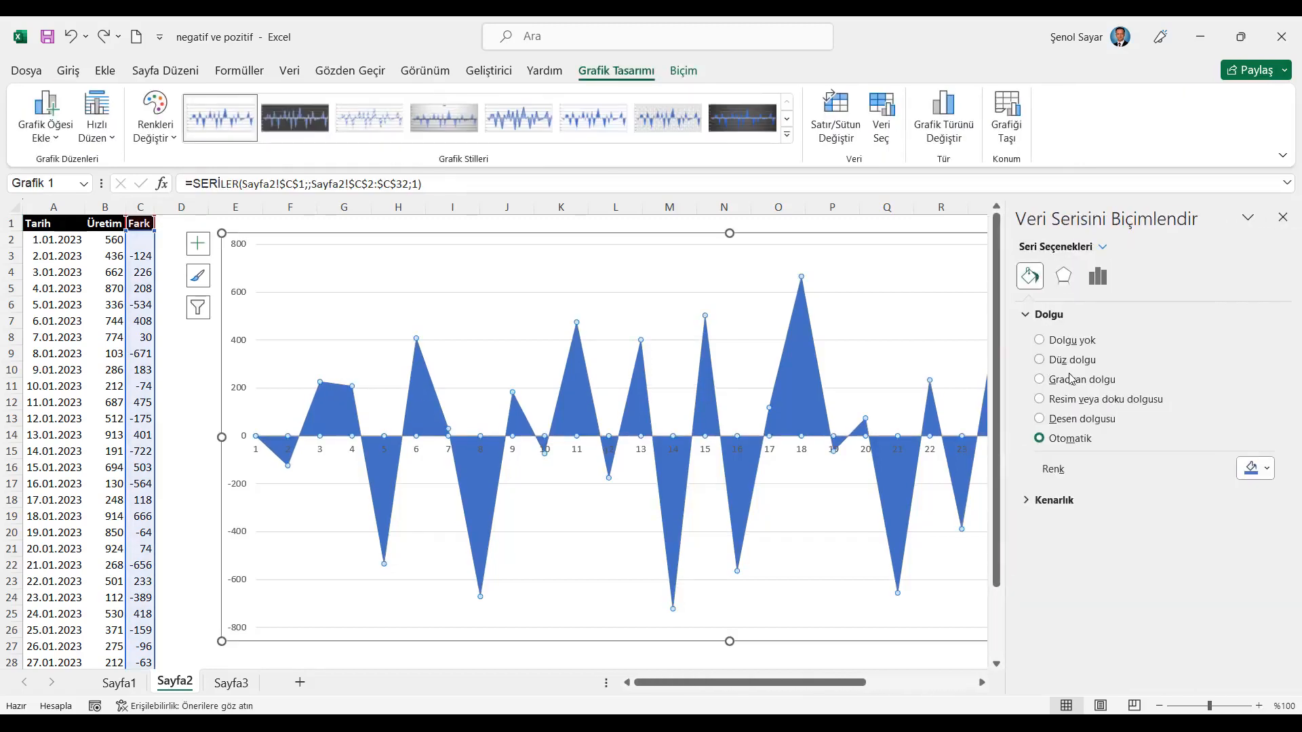
click(1040, 381)
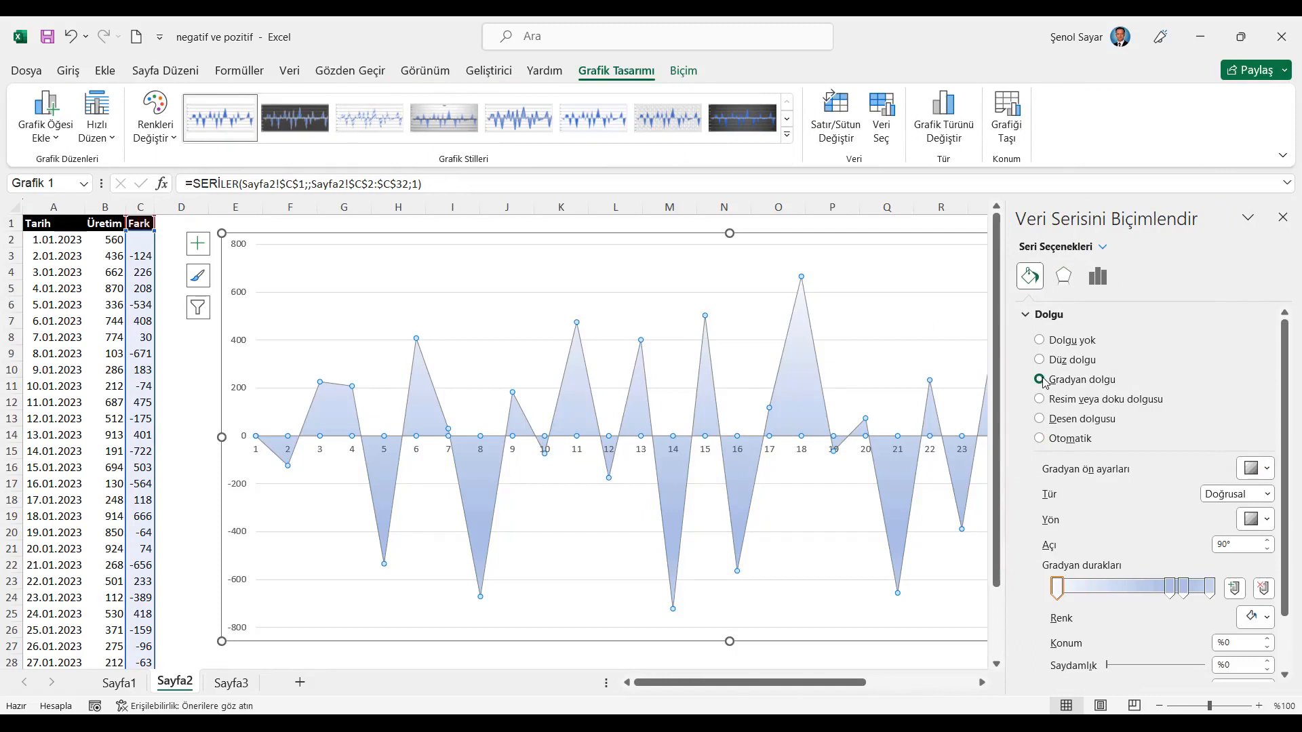
drag(1171, 589, 1127, 594)
Color the series' first gradient stop at 0% green and its last stop at 100% red.
click(1061, 593)
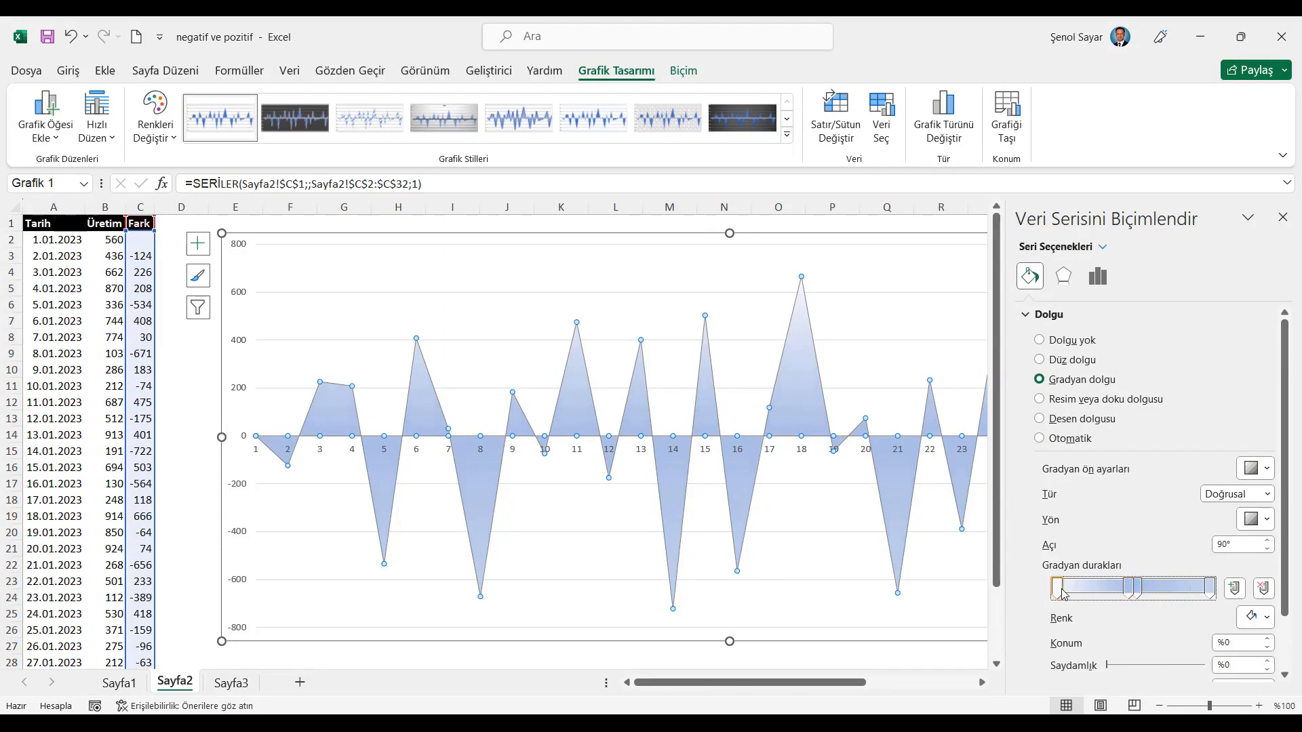
click(1260, 618)
click(1238, 573)
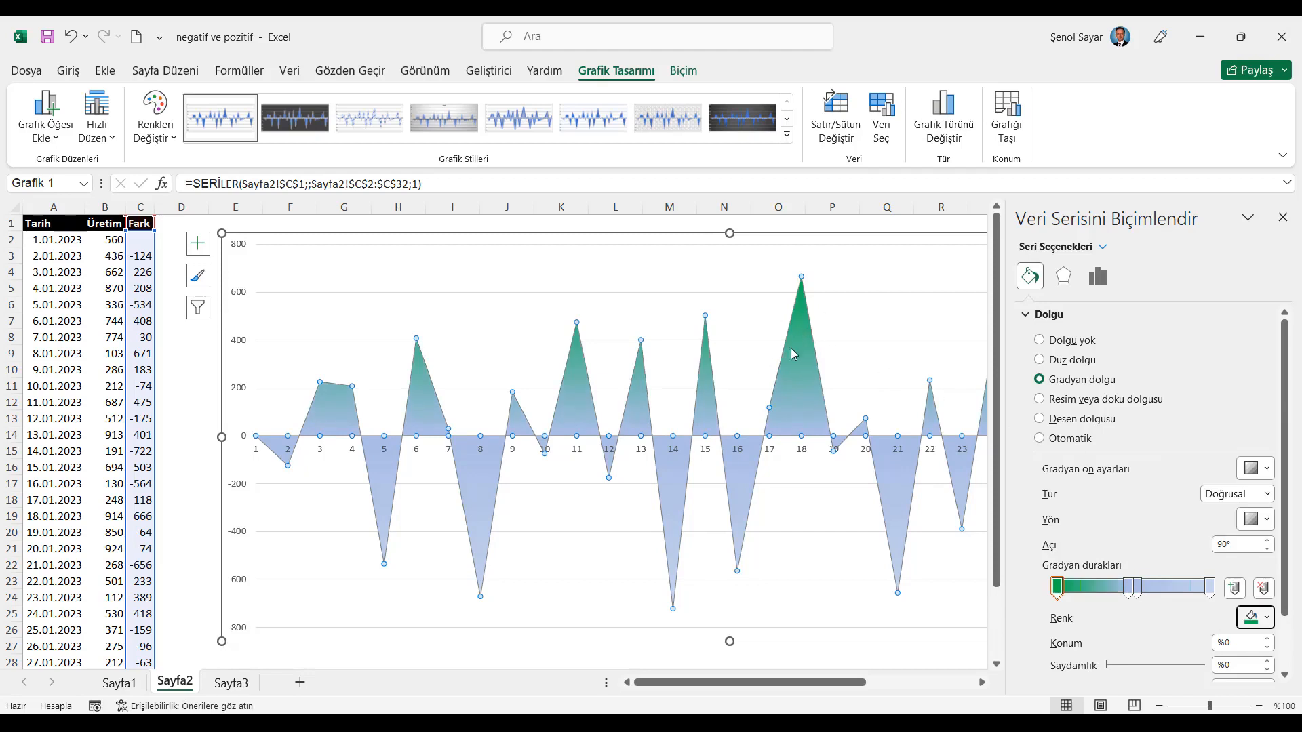
click(1210, 587)
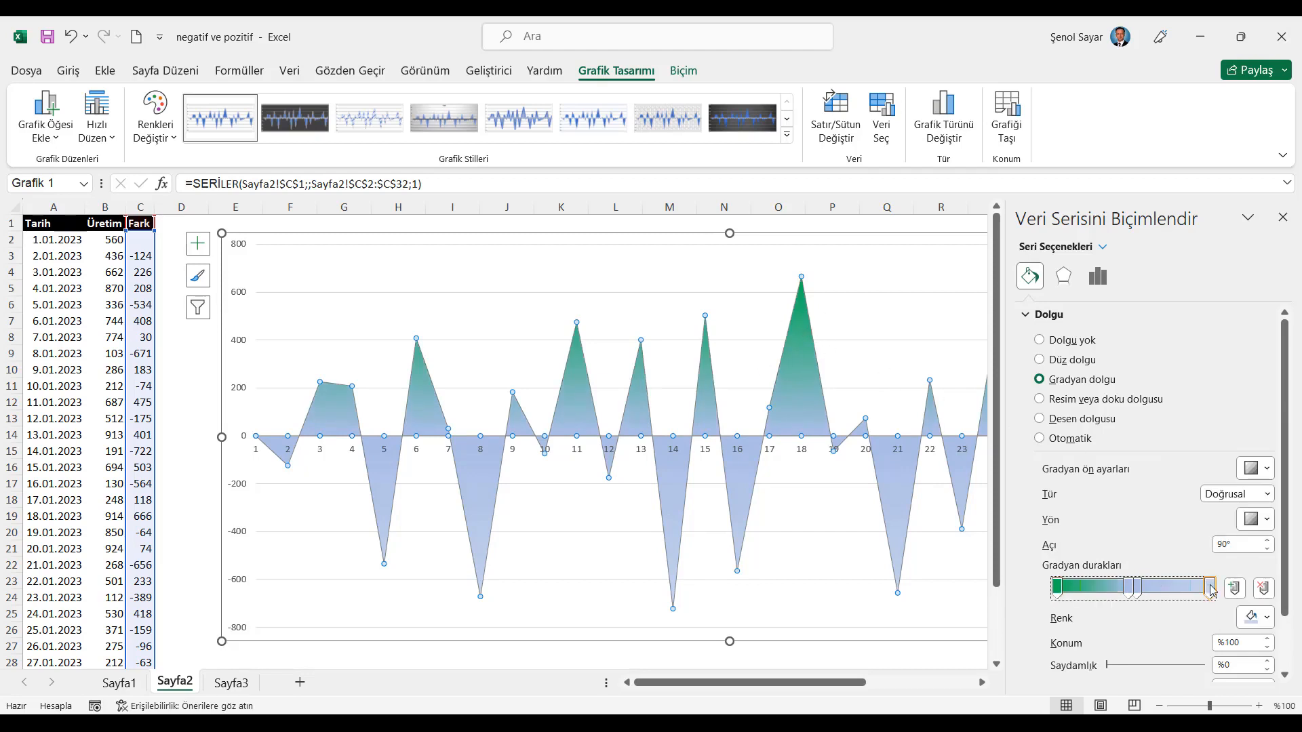
click(1258, 618)
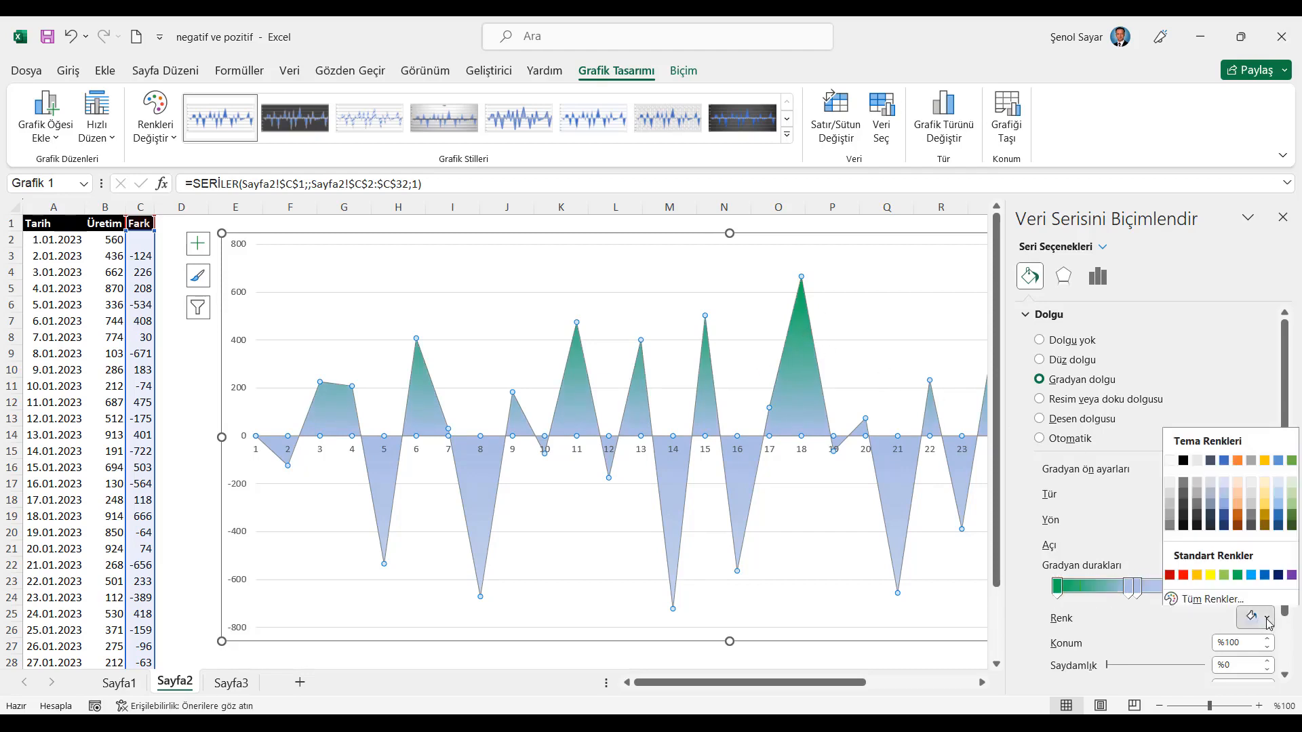
click(1183, 573)
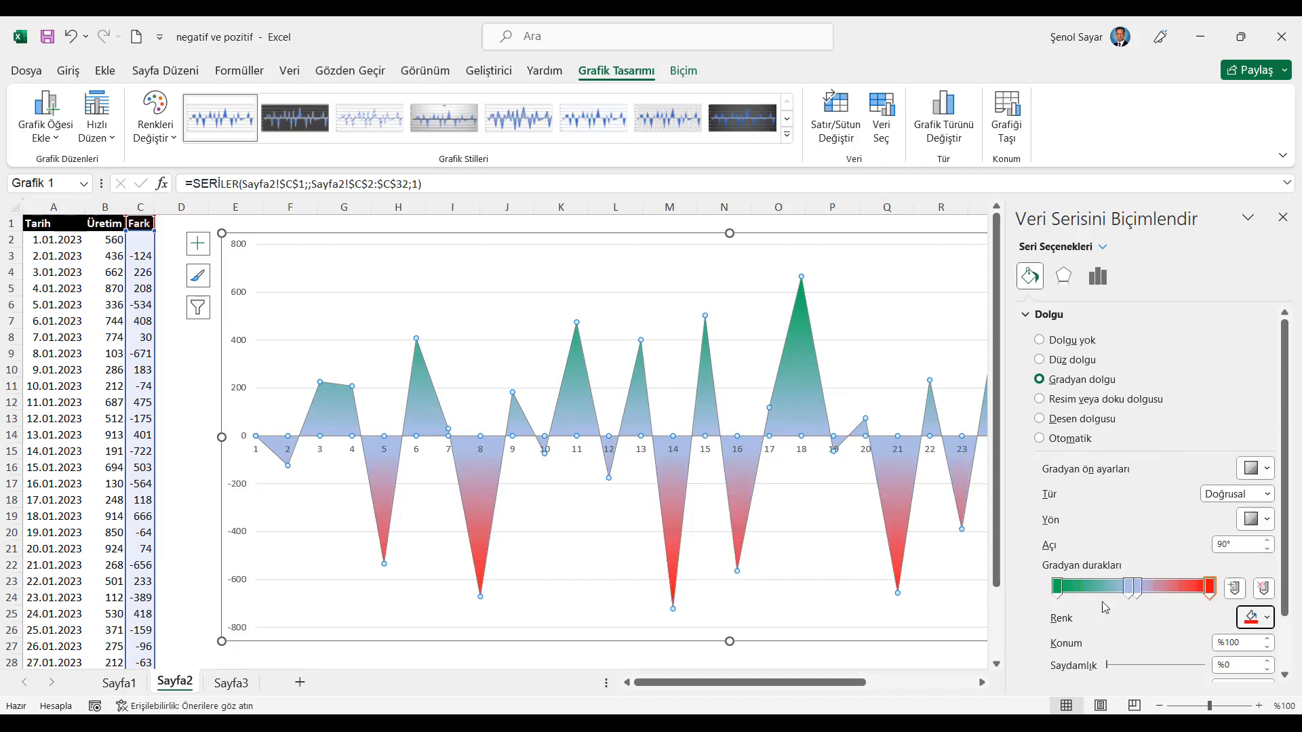
Position the two middle gradient stops at 51% and 45%.
click(1140, 587)
drag(1134, 595, 1140, 589)
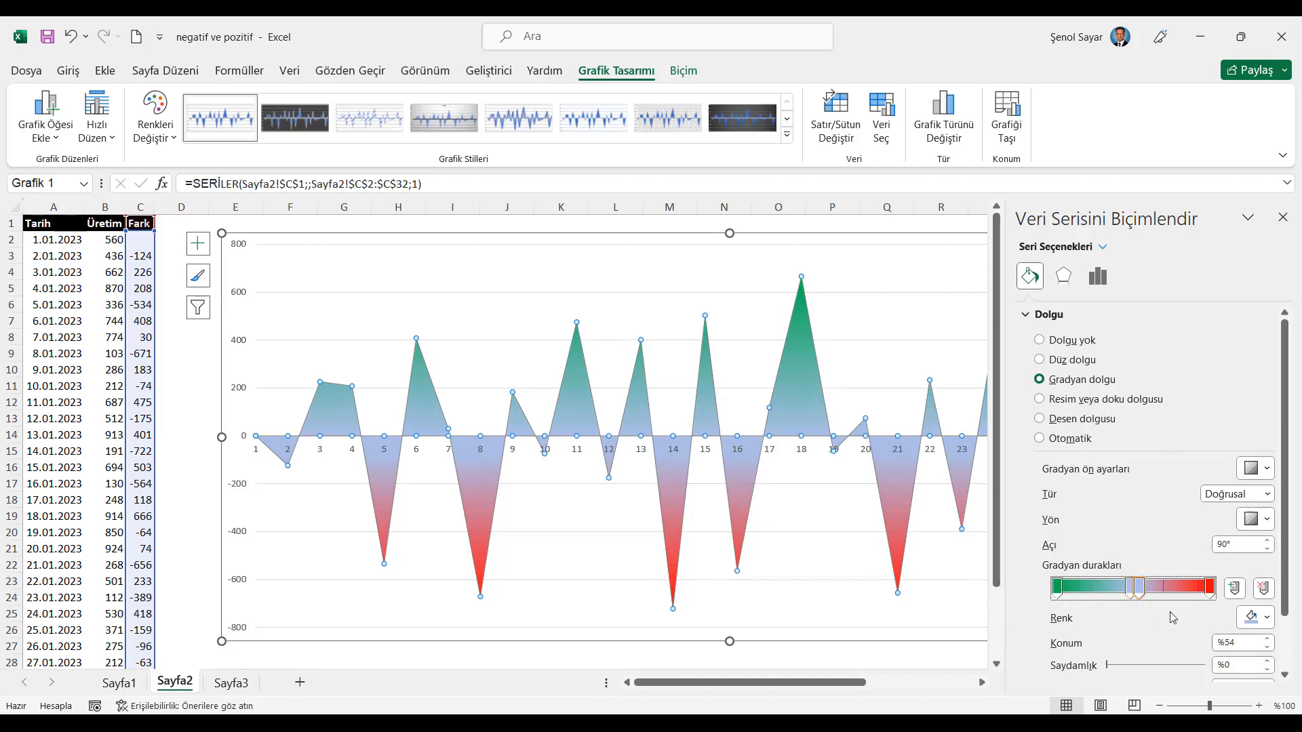
click(1268, 650)
click(1268, 650)
click(1268, 650)
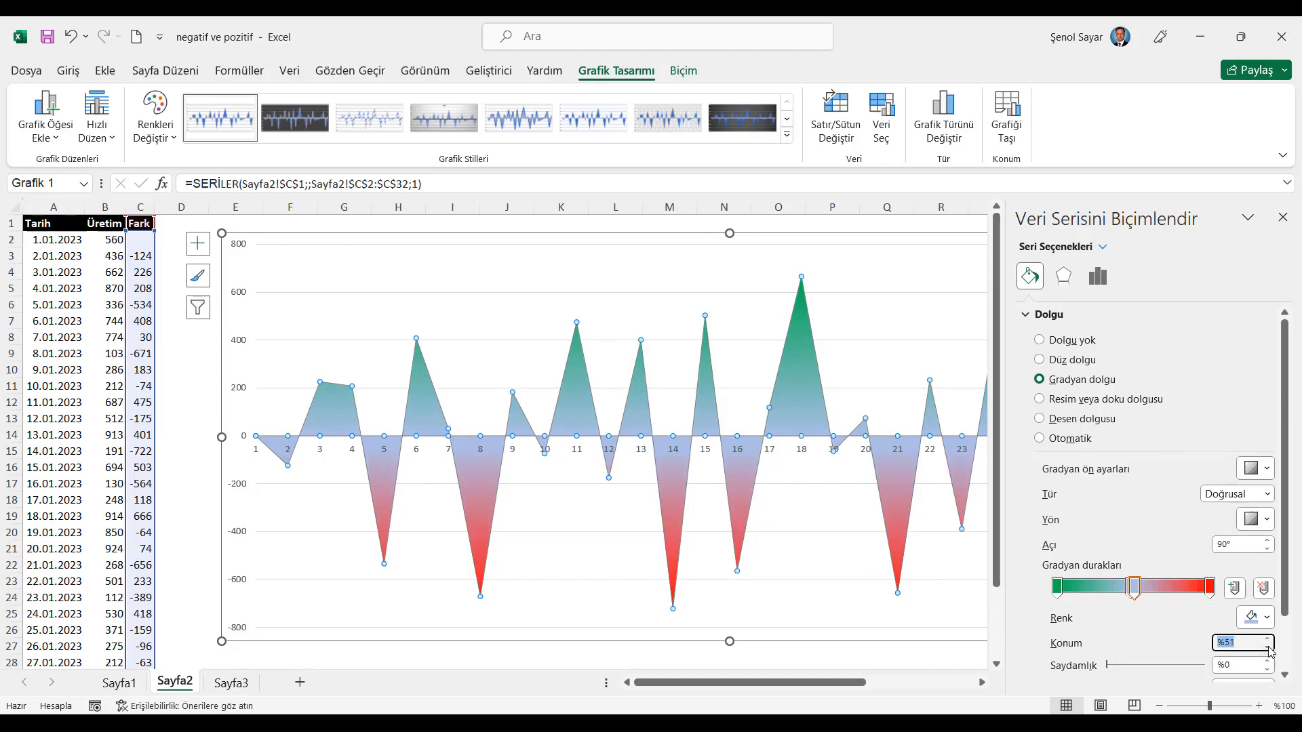
click(1129, 587)
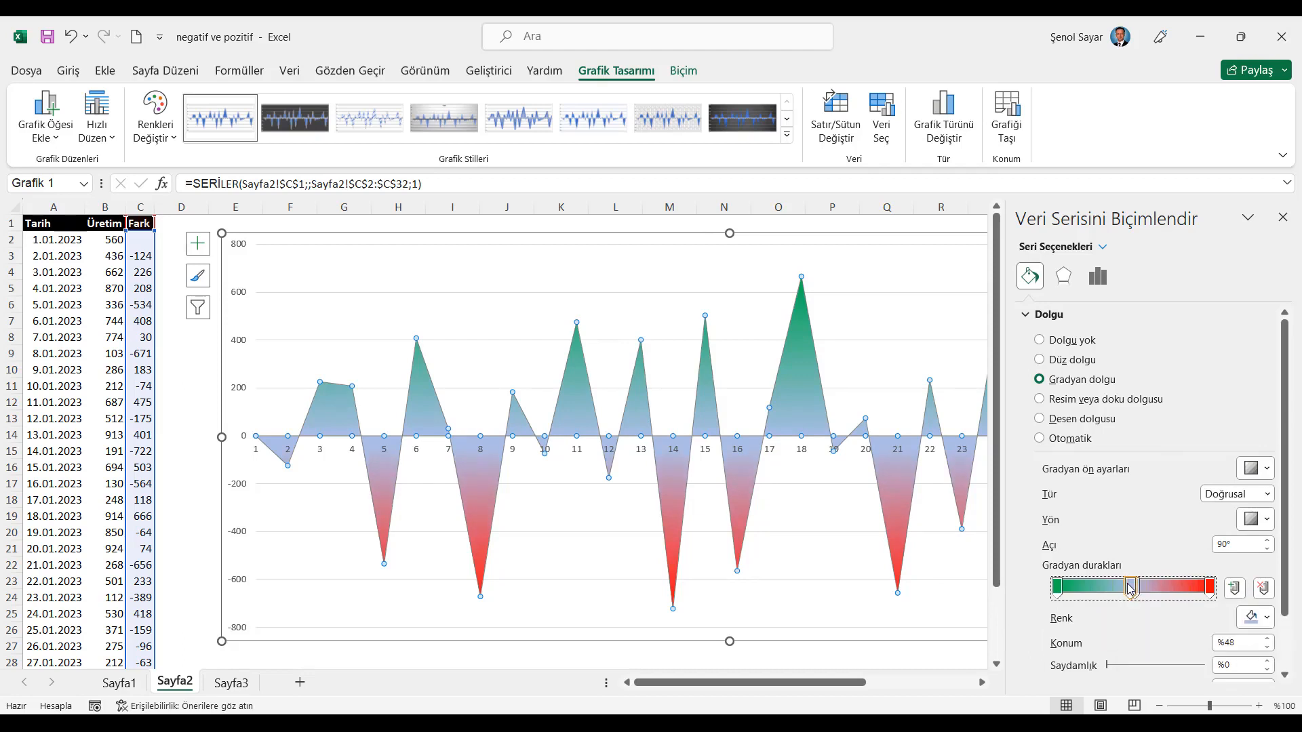
click(1268, 649)
click(1268, 650)
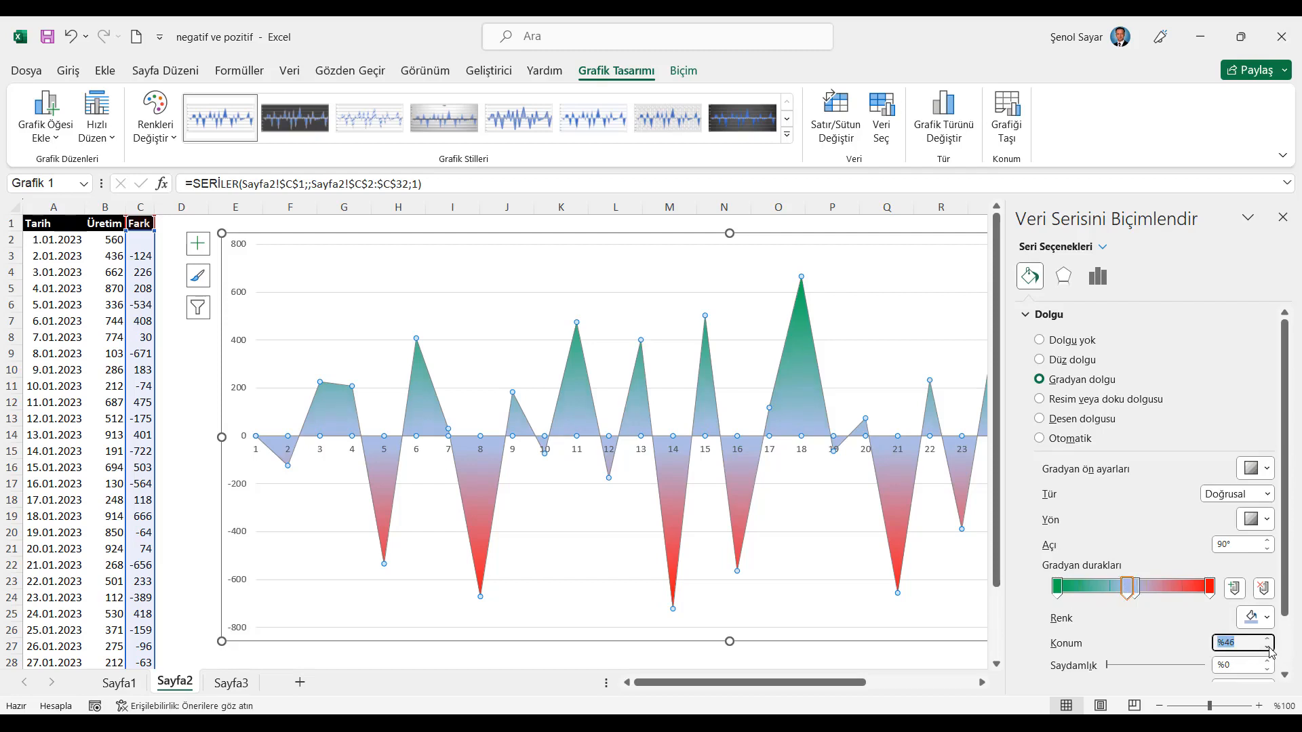
click(1268, 650)
Color the 45% gradient stop light green and the 51% stop red.
click(1126, 588)
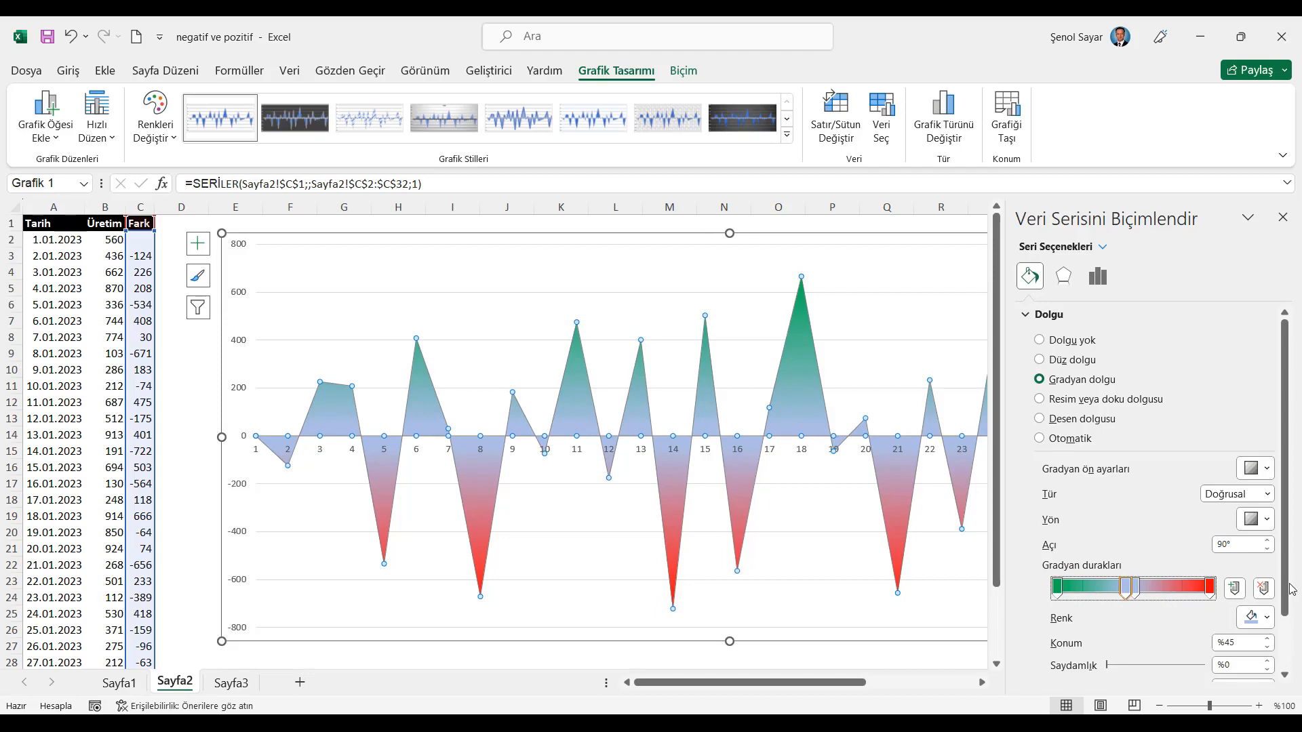
click(1266, 619)
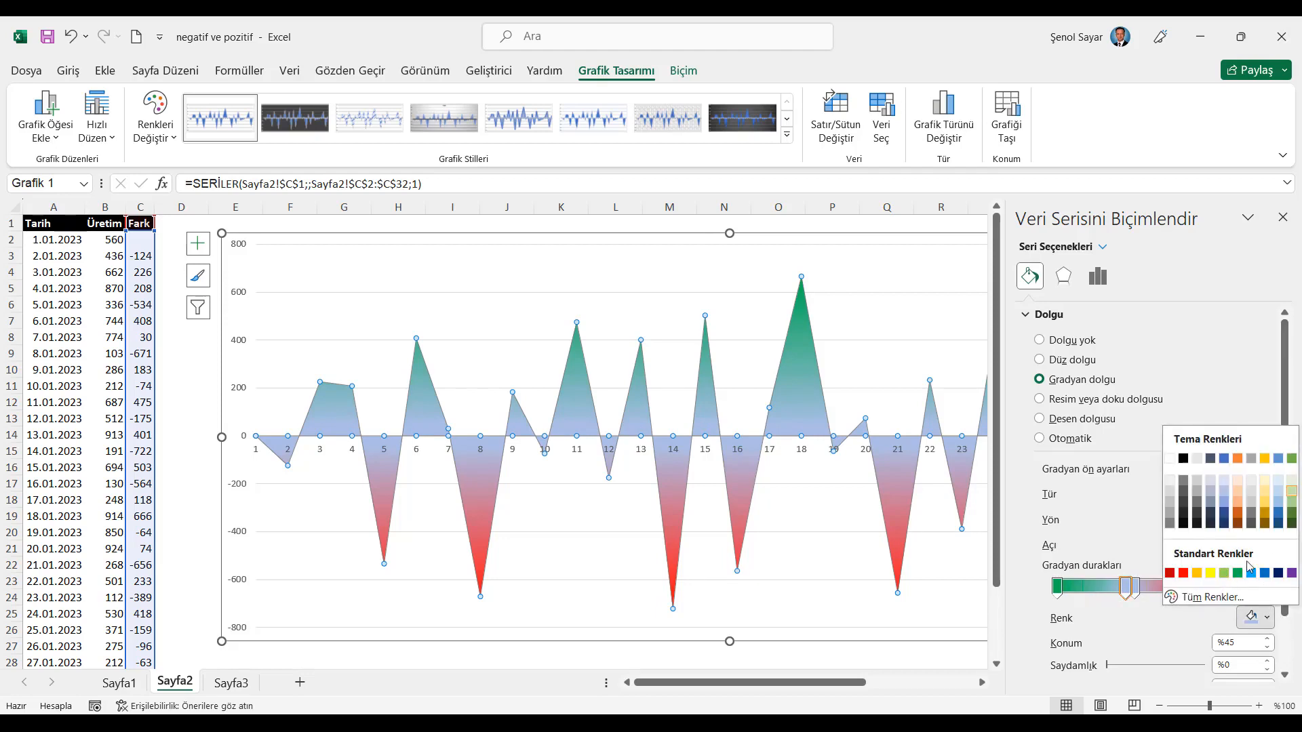
click(1224, 574)
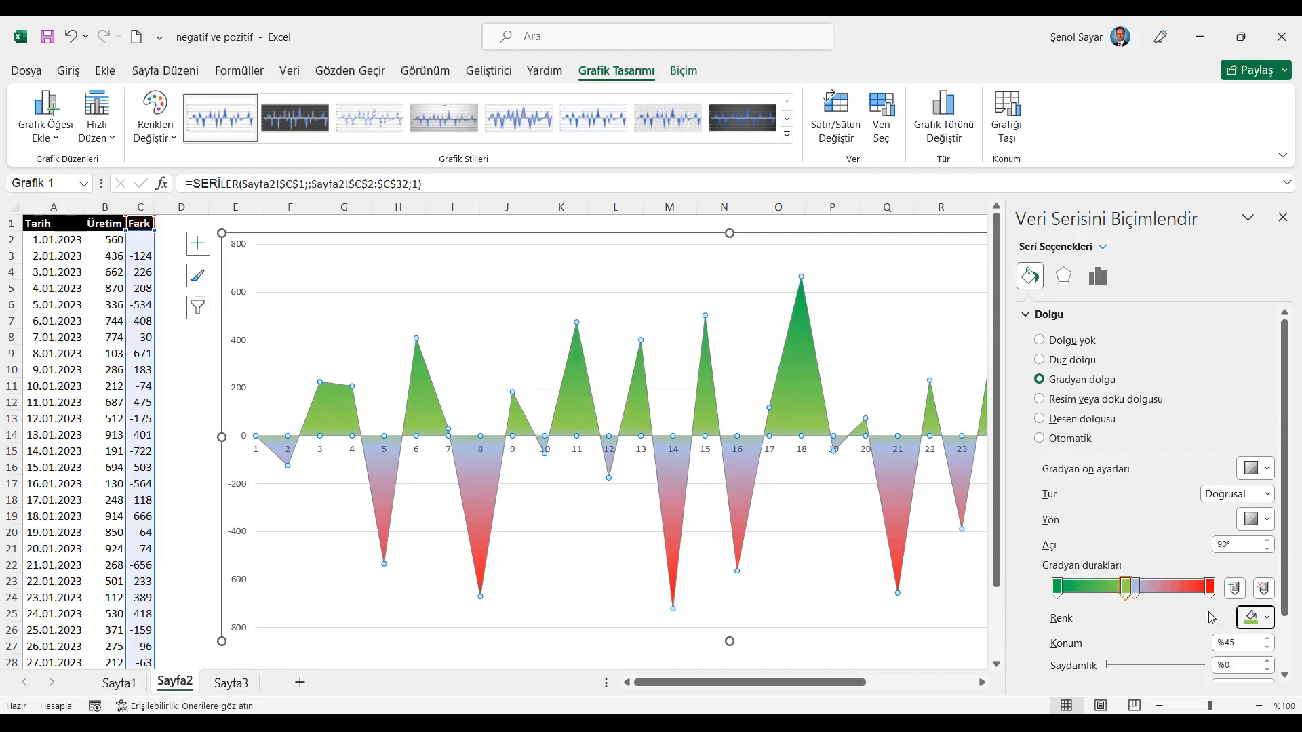
click(1137, 587)
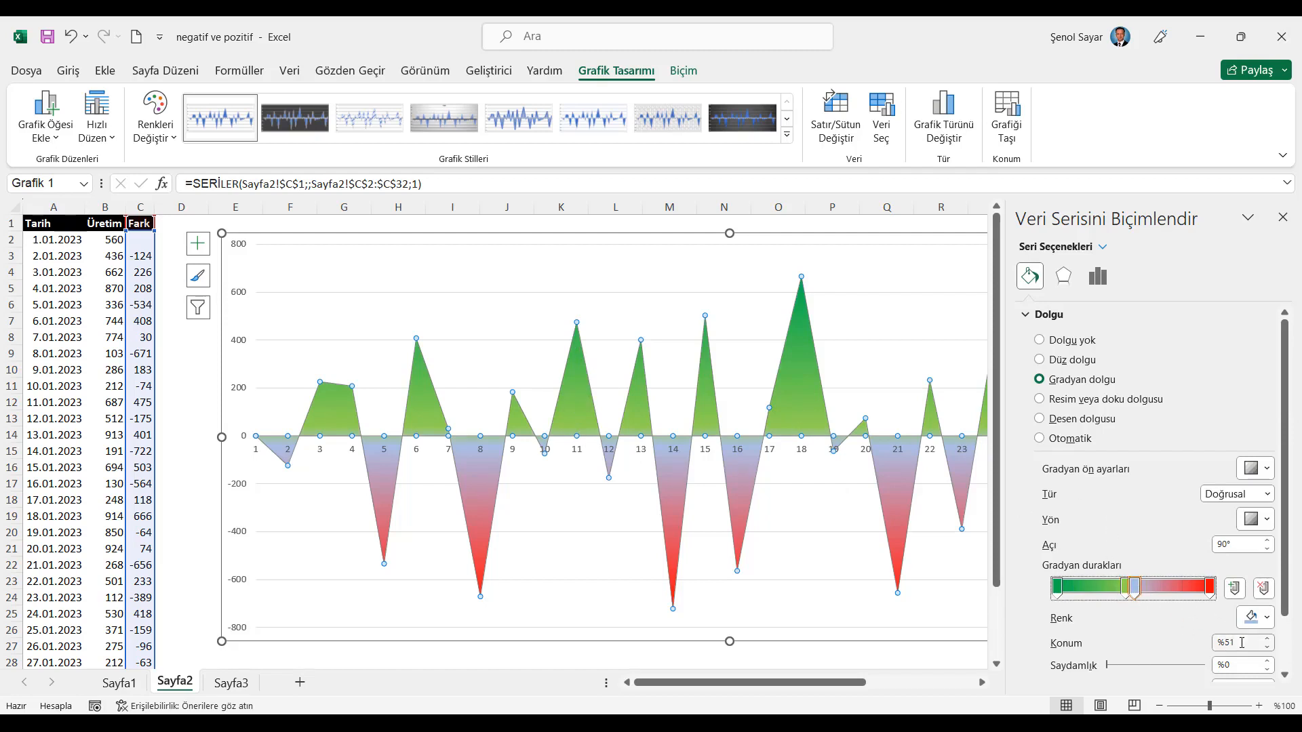
click(1268, 617)
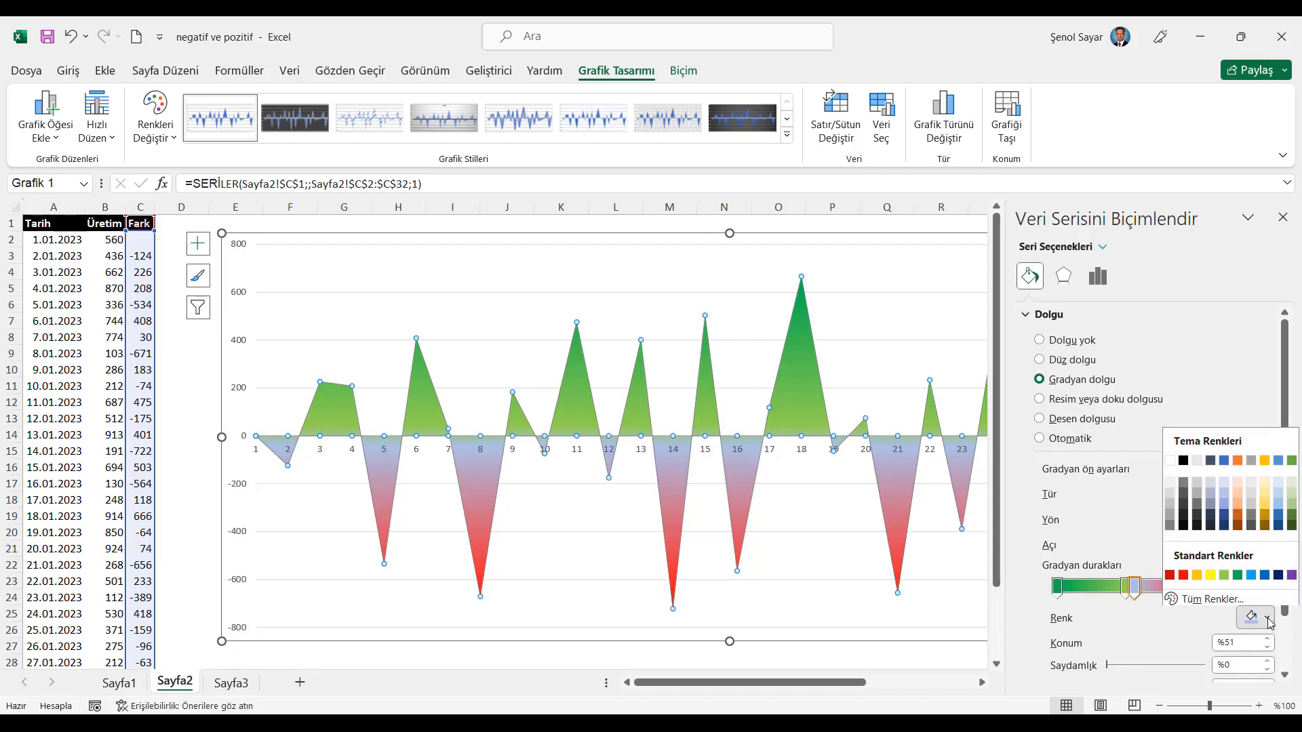
click(1187, 575)
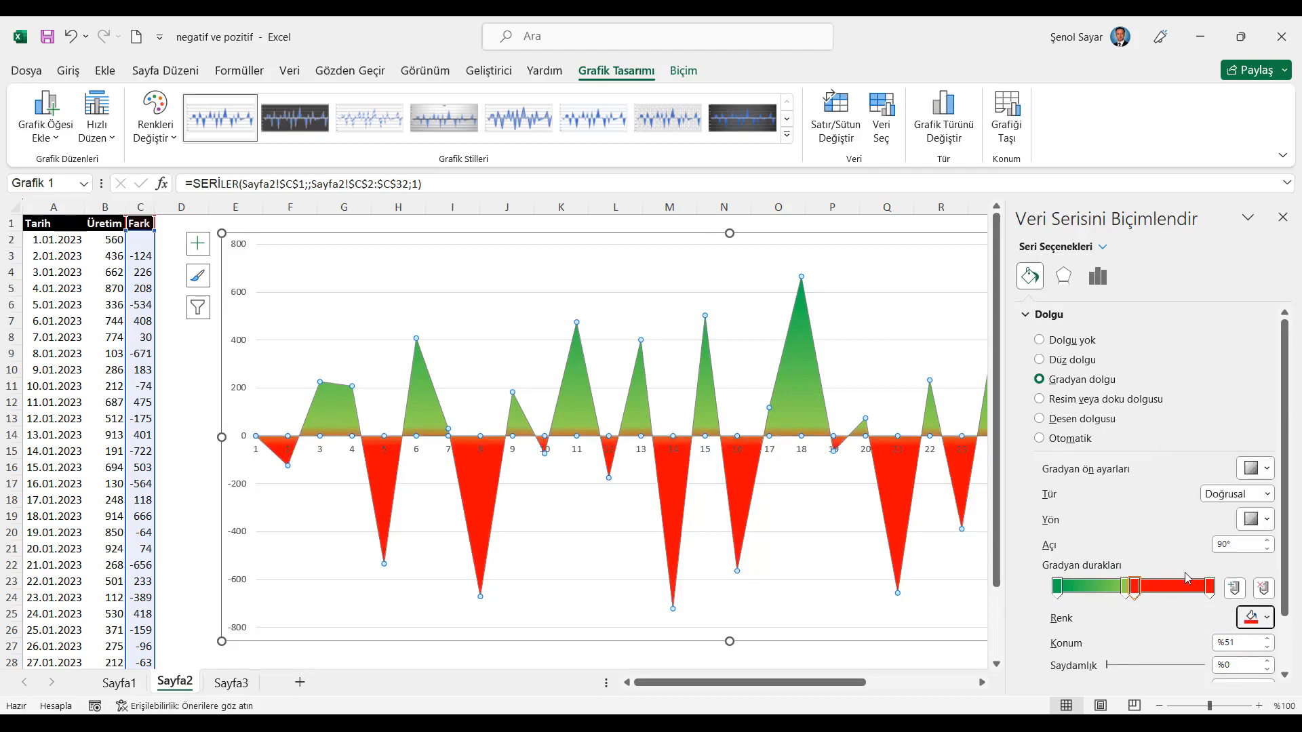
Try a wider transition between the two middle gradient stops, moving the red one to 55%.
drag(864, 684, 879, 685)
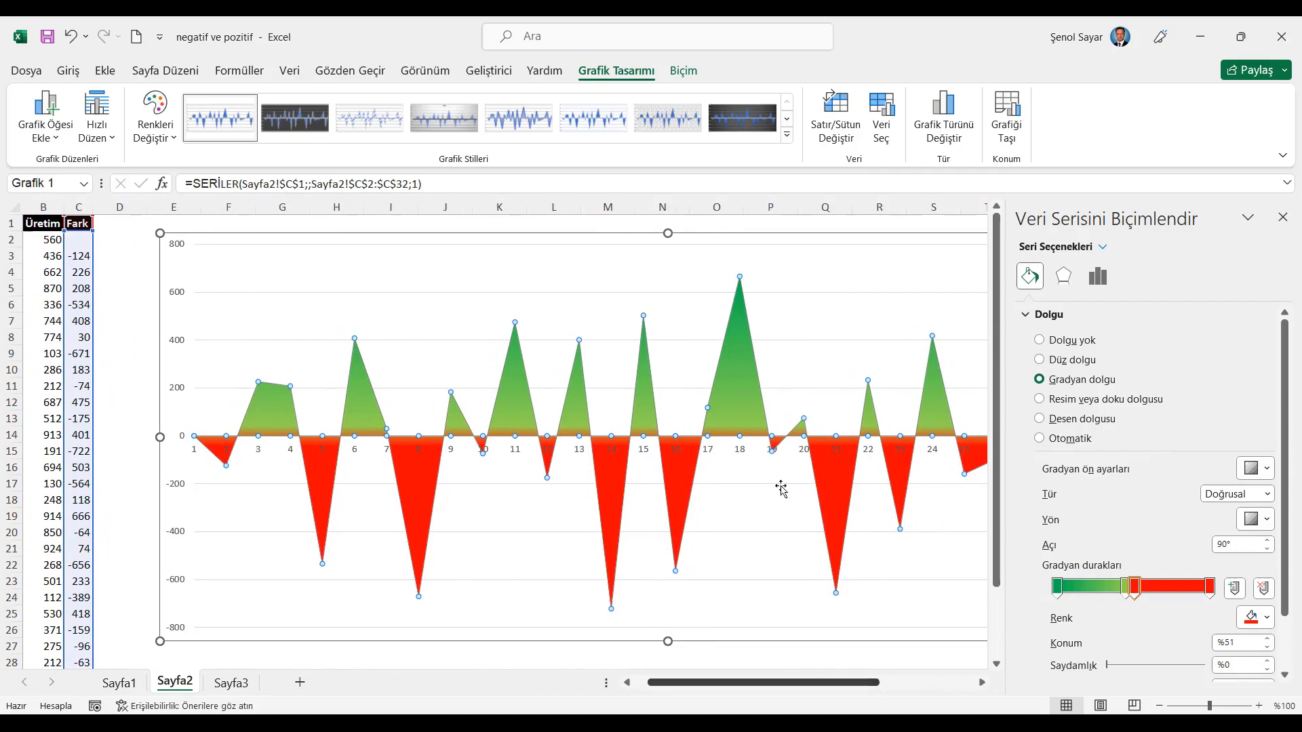
mouse_move(1137, 594)
mouse_down()
mouse_move(1153, 594)
mouse_move(1140, 592)
mouse_up()
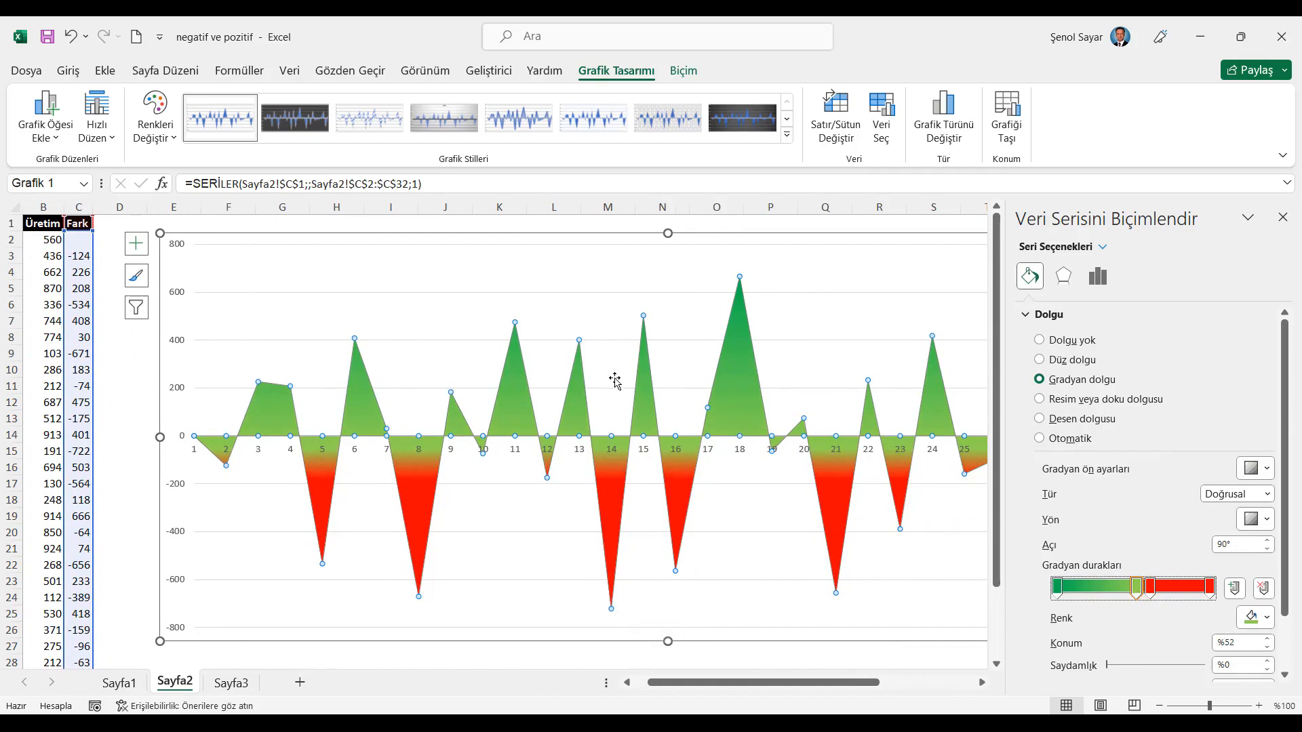
drag(1135, 592, 1132, 592)
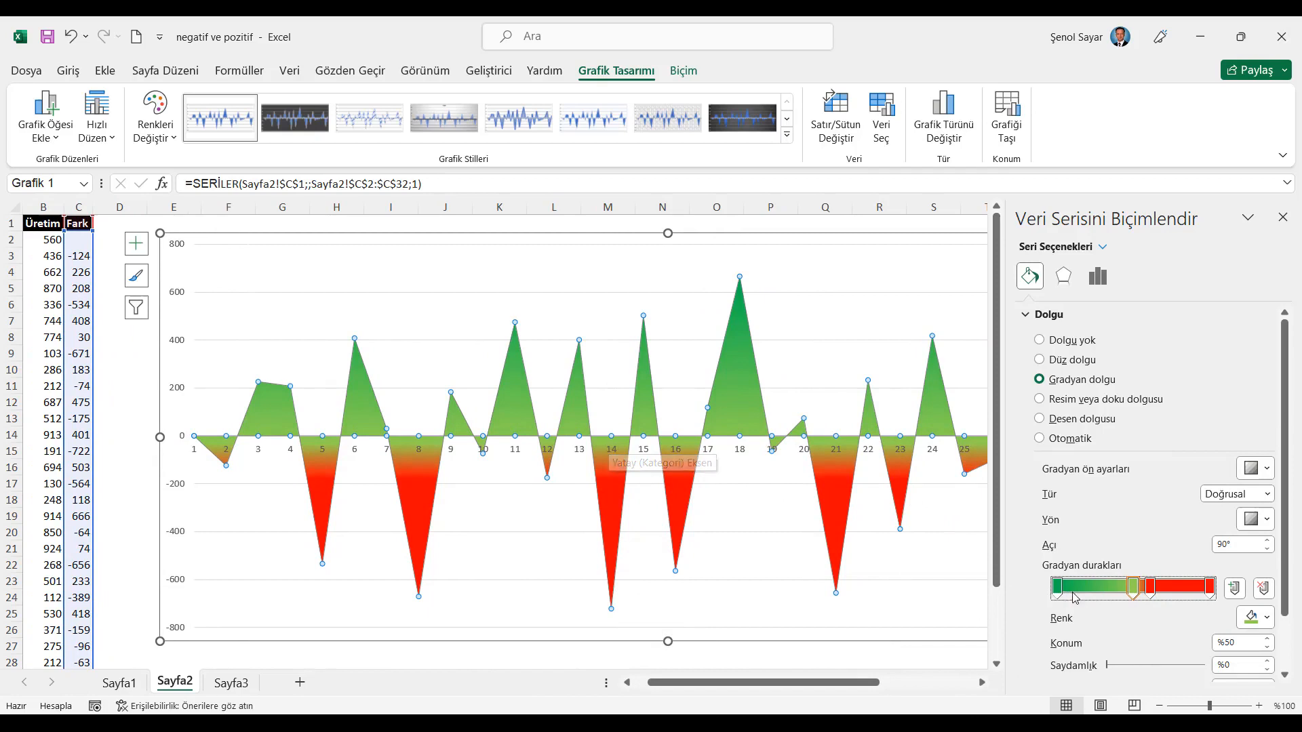
drag(1150, 587, 1145, 588)
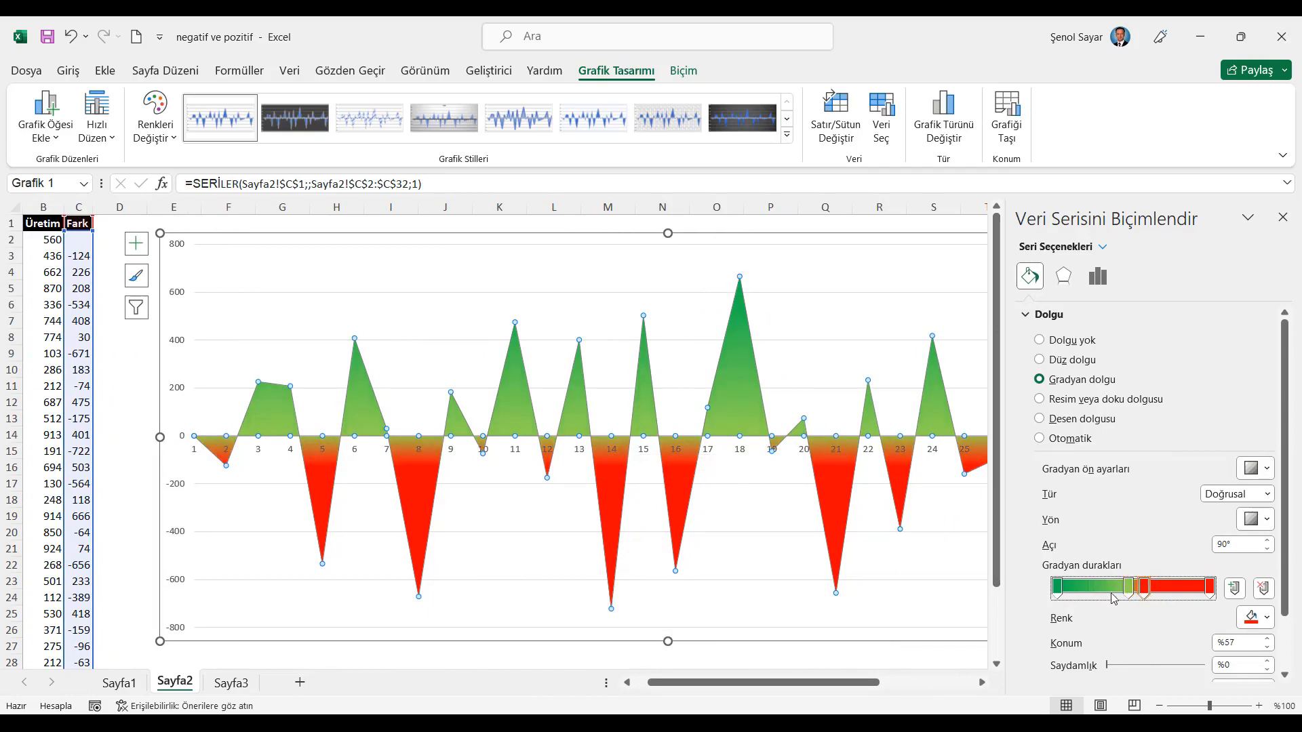
drag(1146, 587, 1143, 588)
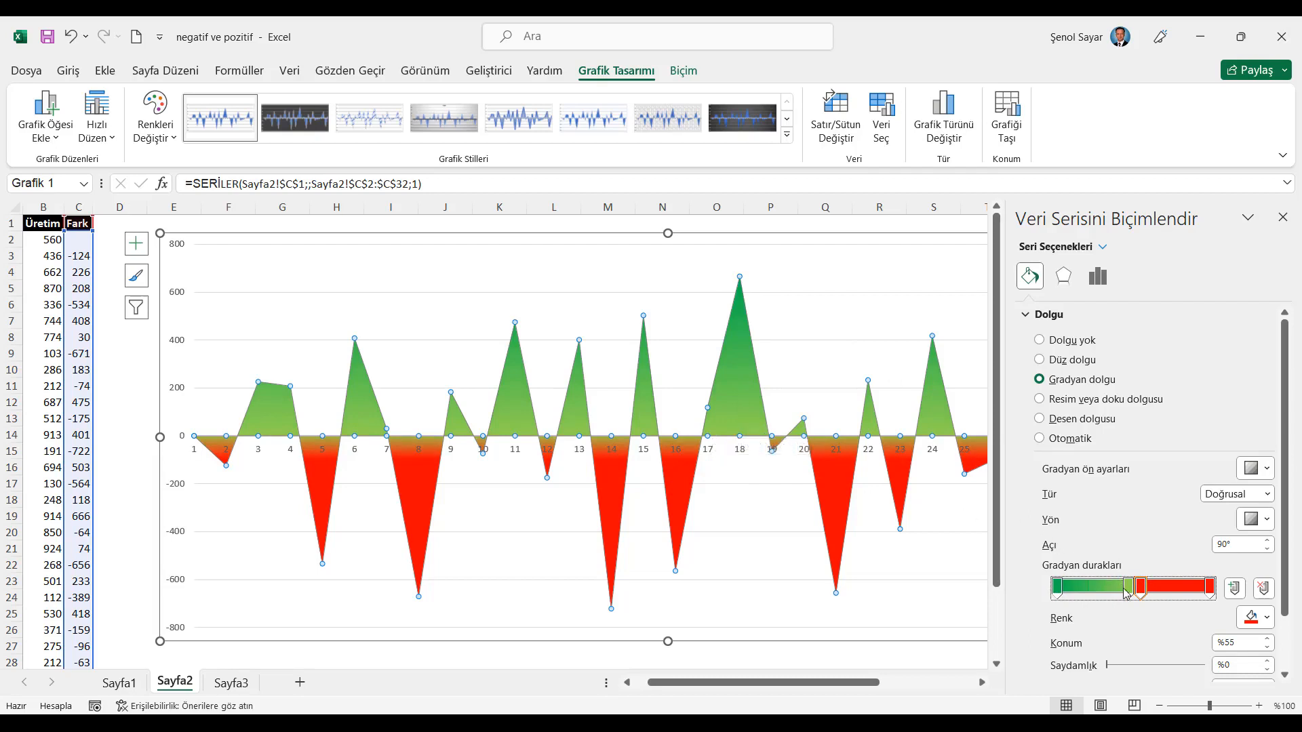
Set the light green middle gradient stop to 45% and the red middle stop to 50%.
click(1268, 648)
click(1268, 648)
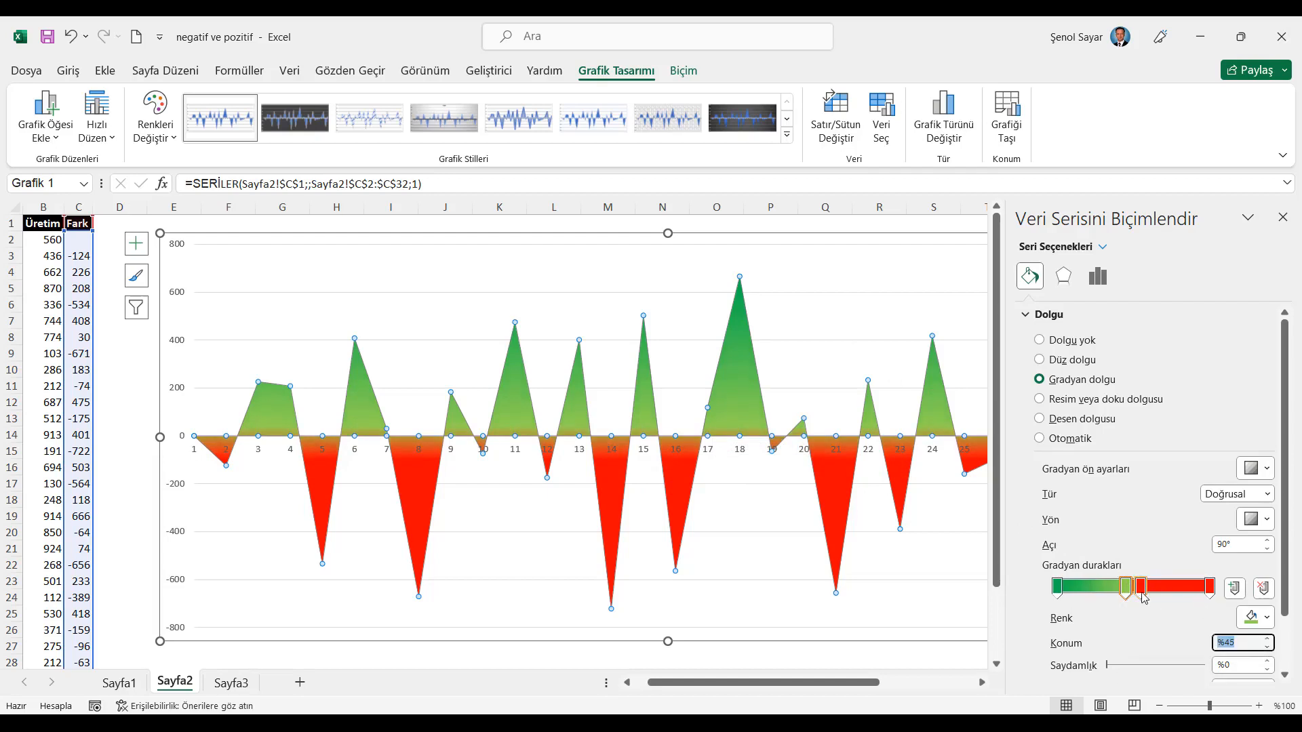
click(1142, 592)
click(1269, 649)
click(1269, 649)
click(1269, 649)
click(1269, 649)
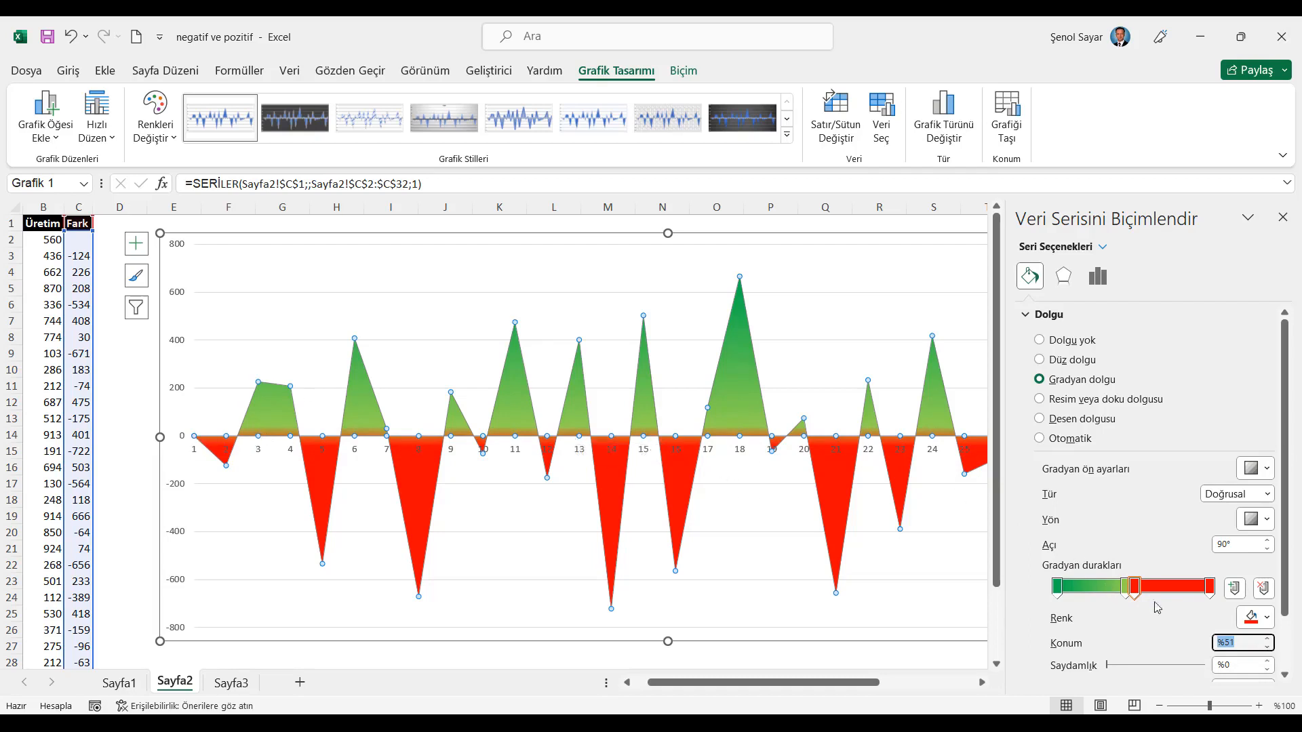
click(1267, 648)
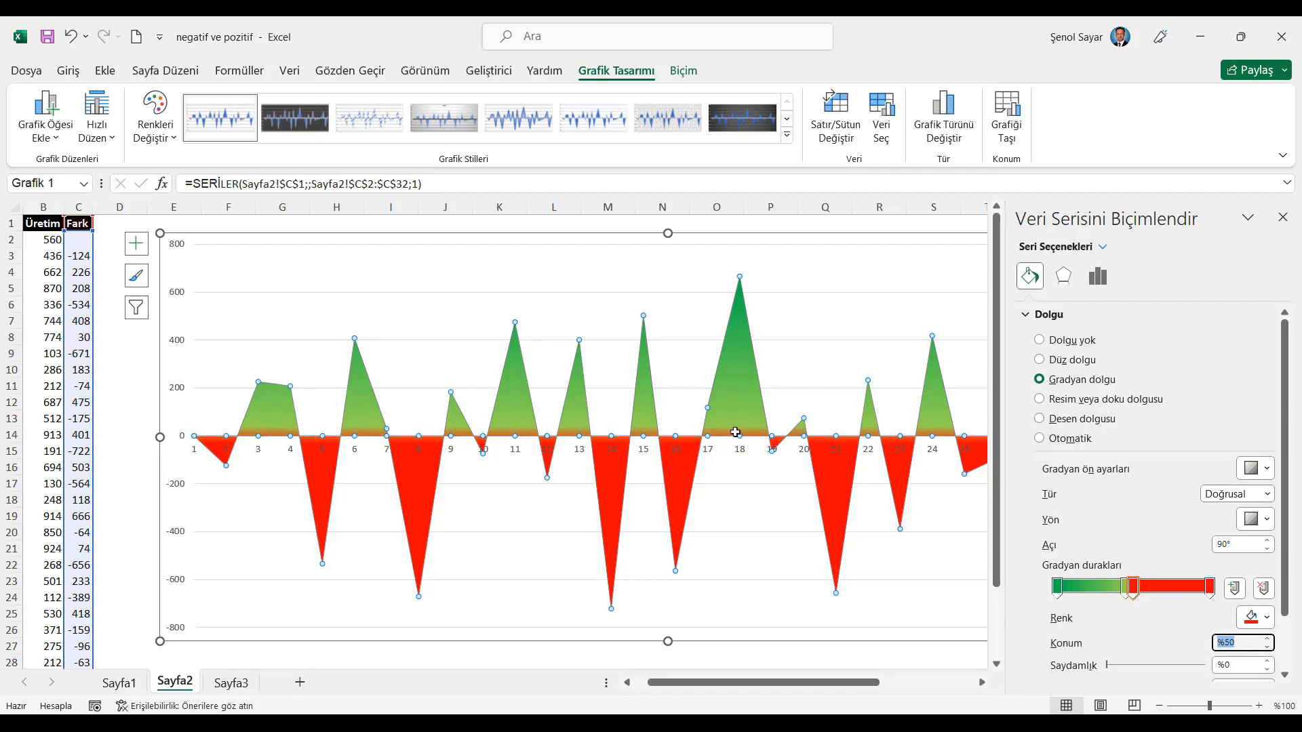
Close the series formatting and delete the chart's horizontal category axis.
click(1283, 217)
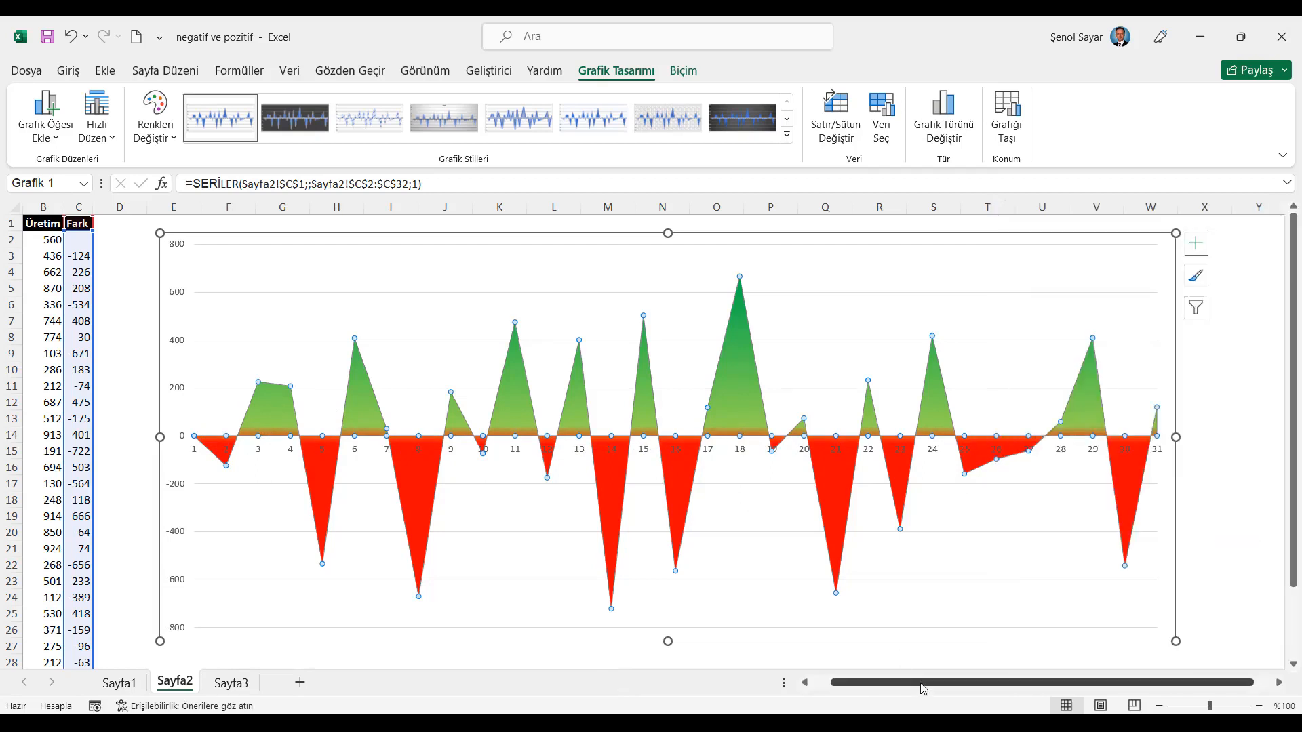
drag(921, 690, 905, 686)
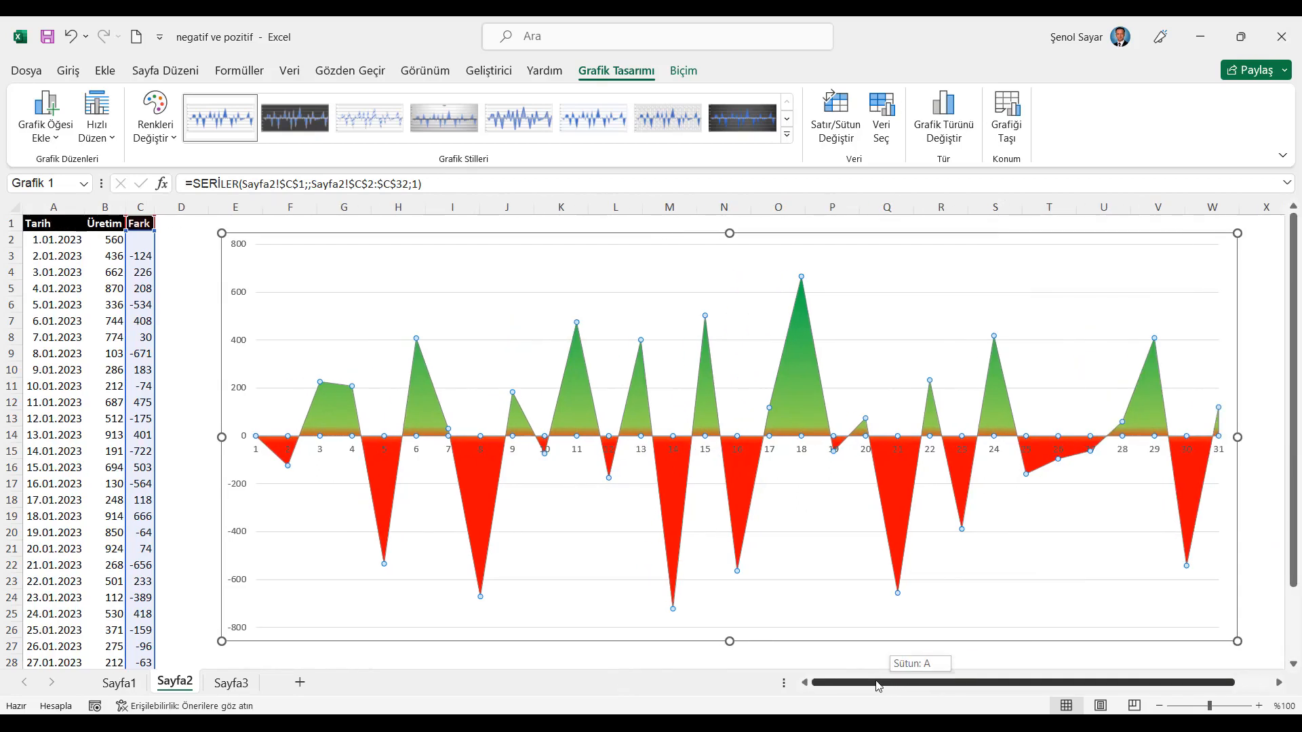
click(321, 458)
key(Delete)
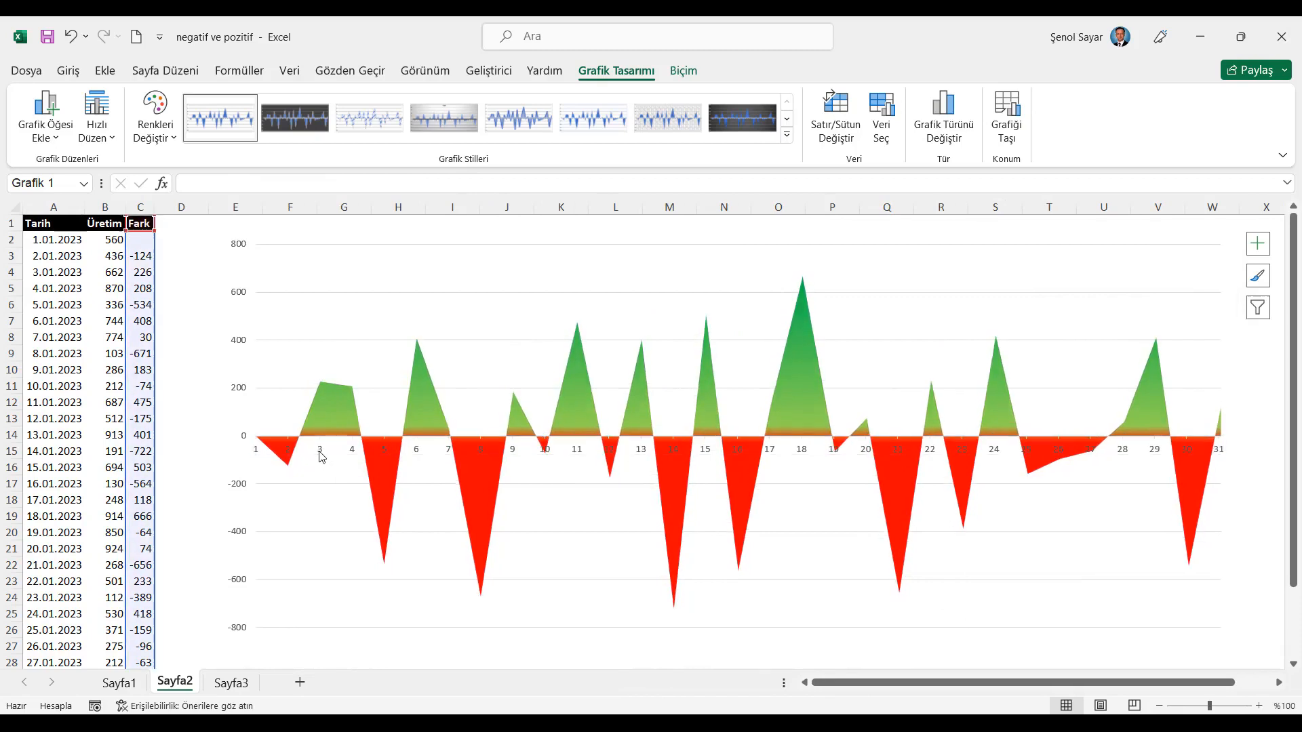
Delete the chart's horizontal gridlines and its vertical value axis.
click(303, 293)
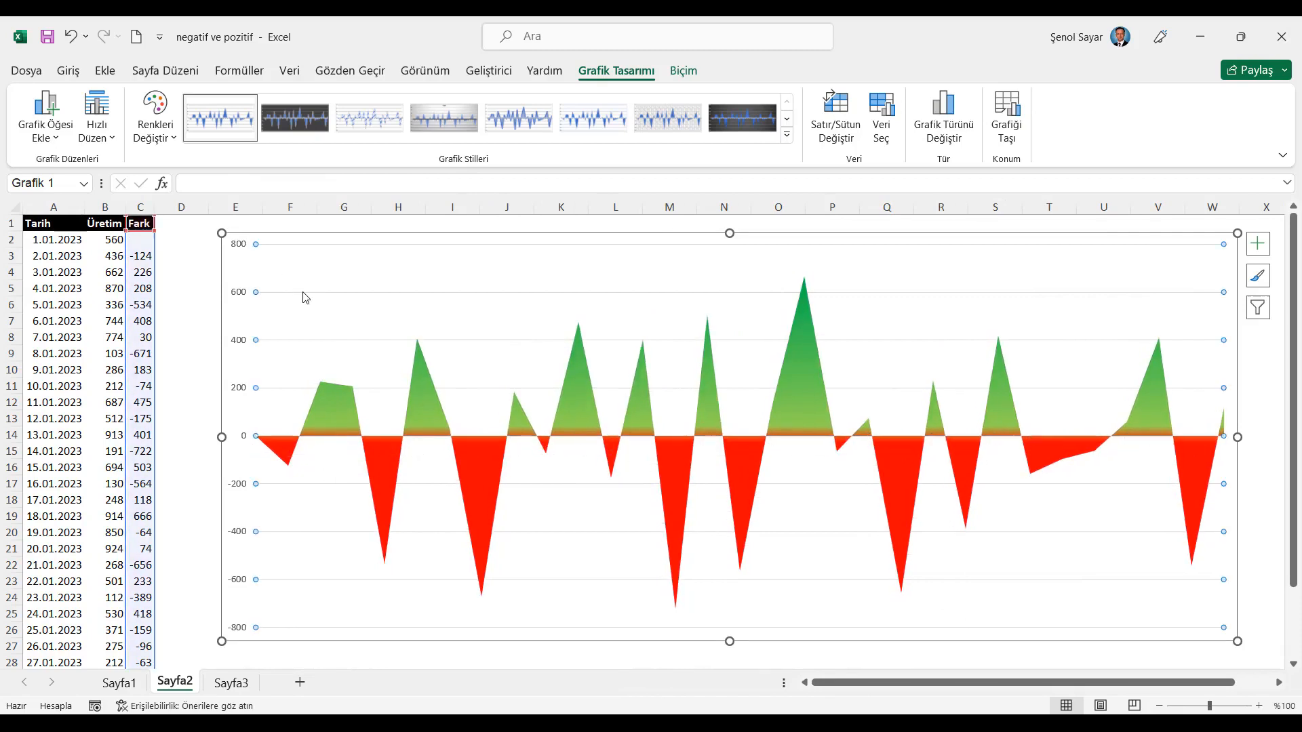
key(Delete)
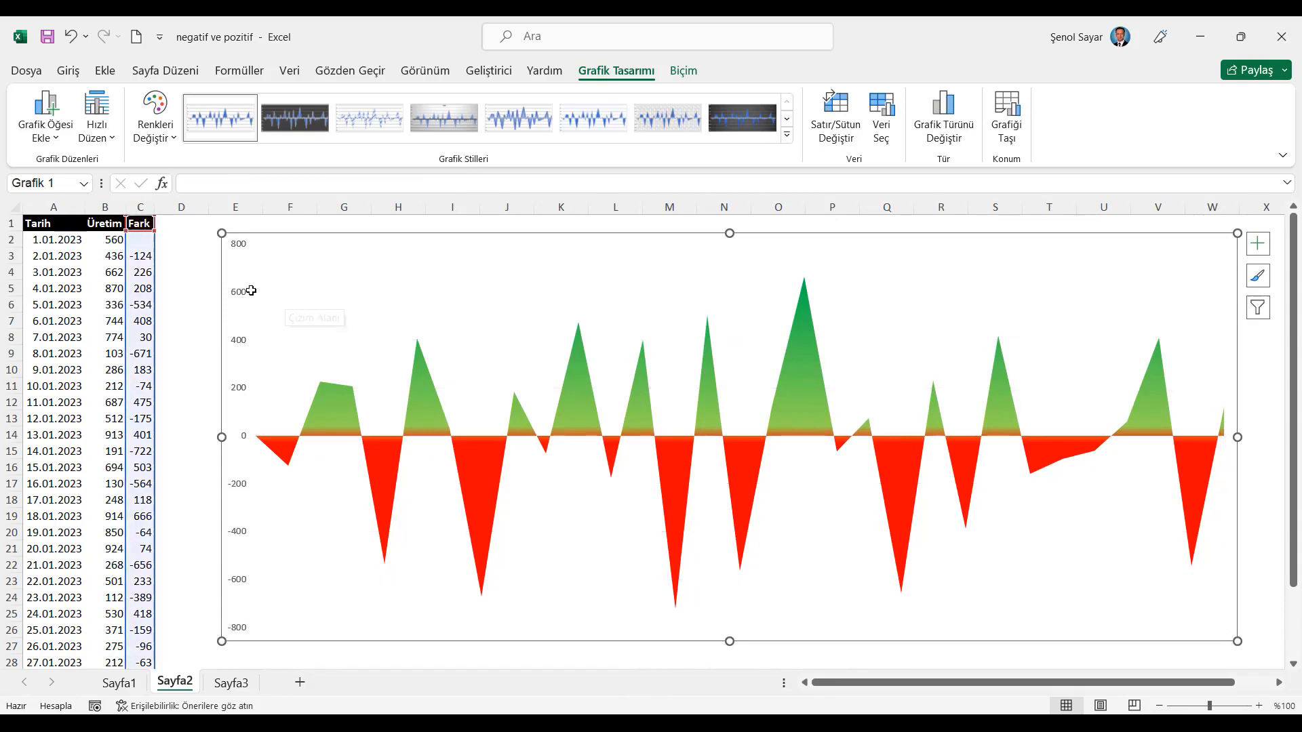
click(249, 292)
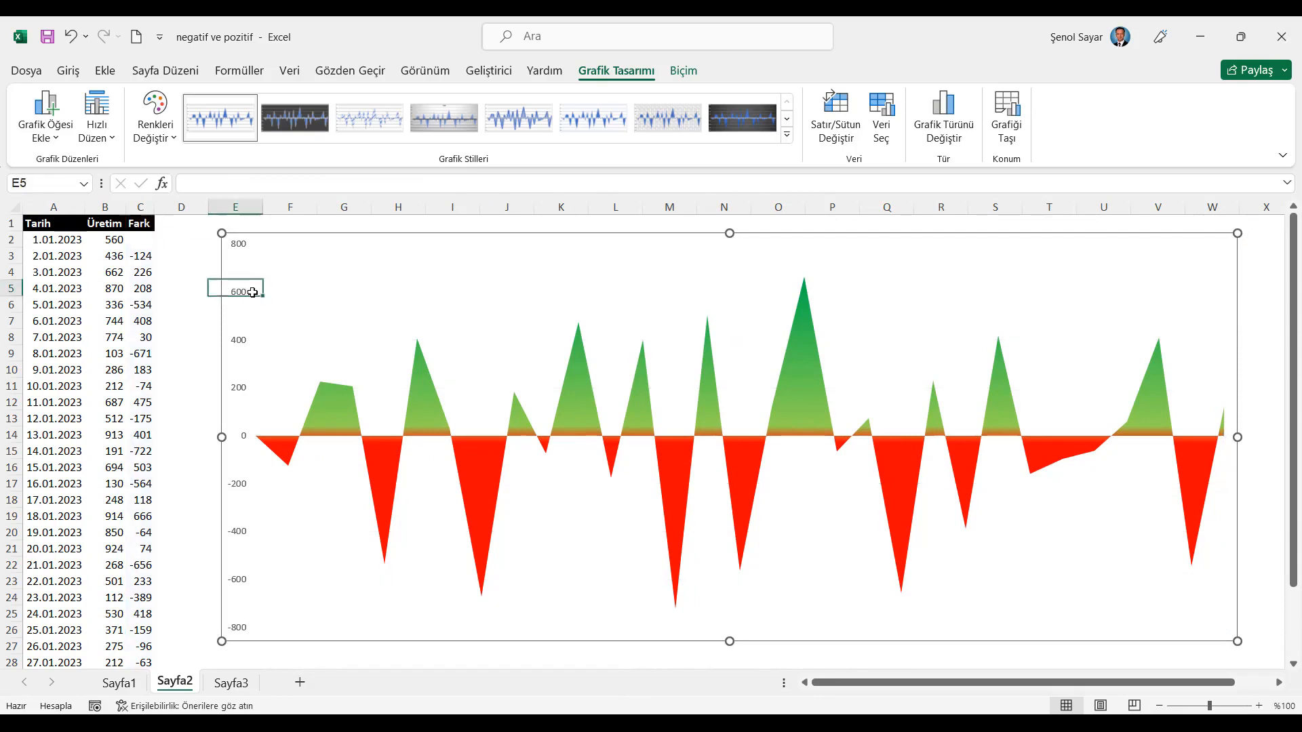
click(242, 248)
key(Delete)
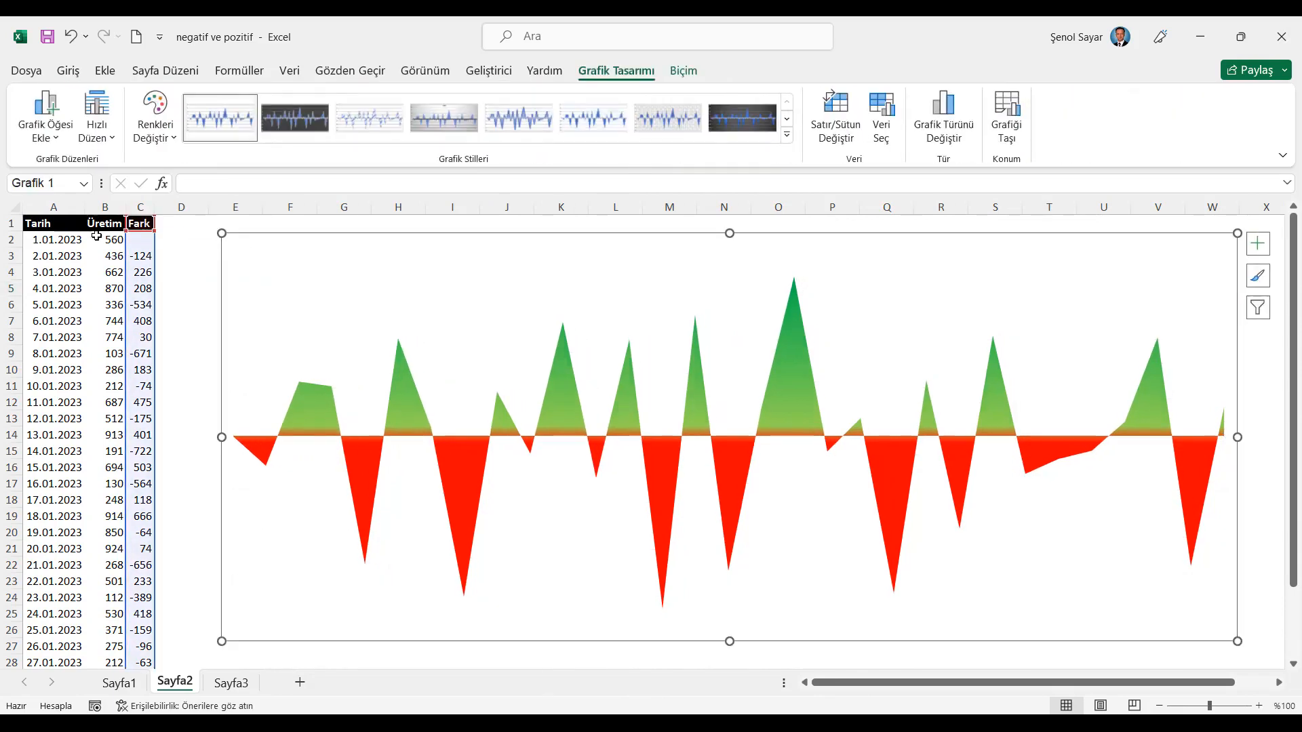
Enter =RASTGELEARADA(1;100) in cell B2 and fill it down the whole Üretim column.
click(46, 224)
click(101, 240)
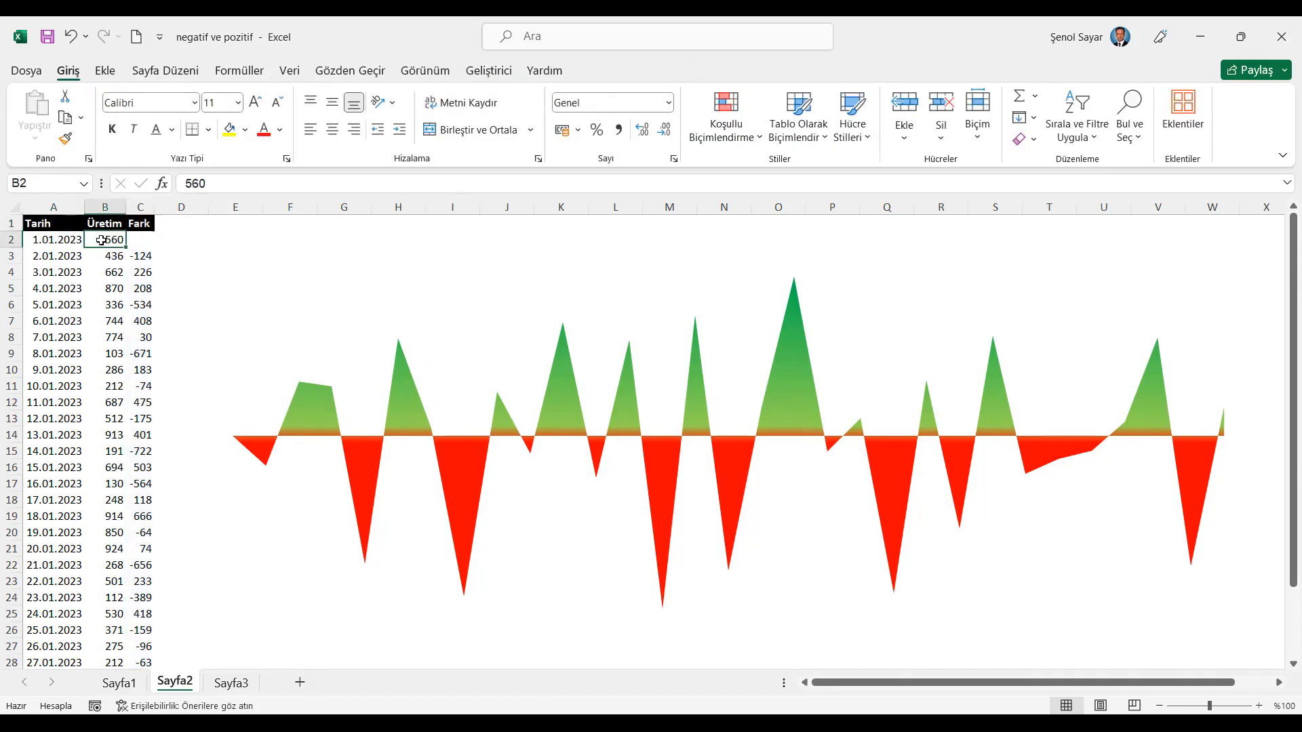
text(=ras)
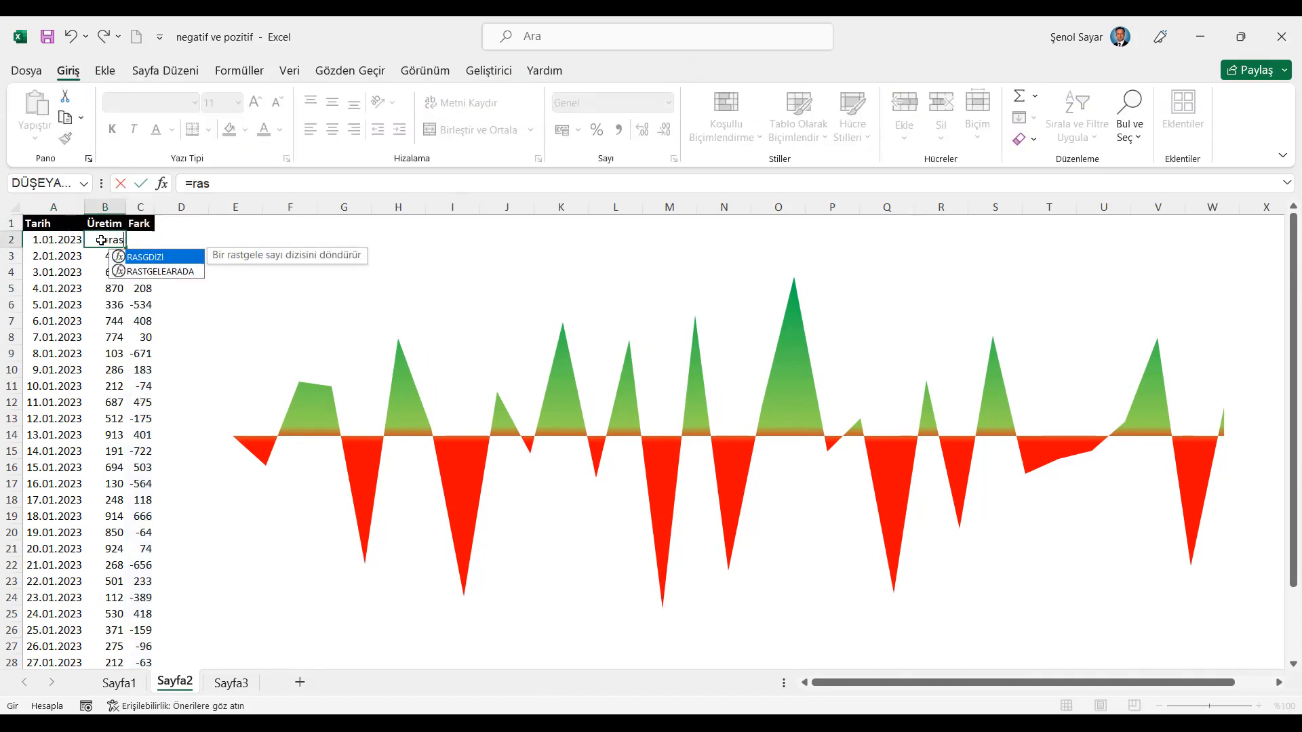
key(Tab)
text(1)
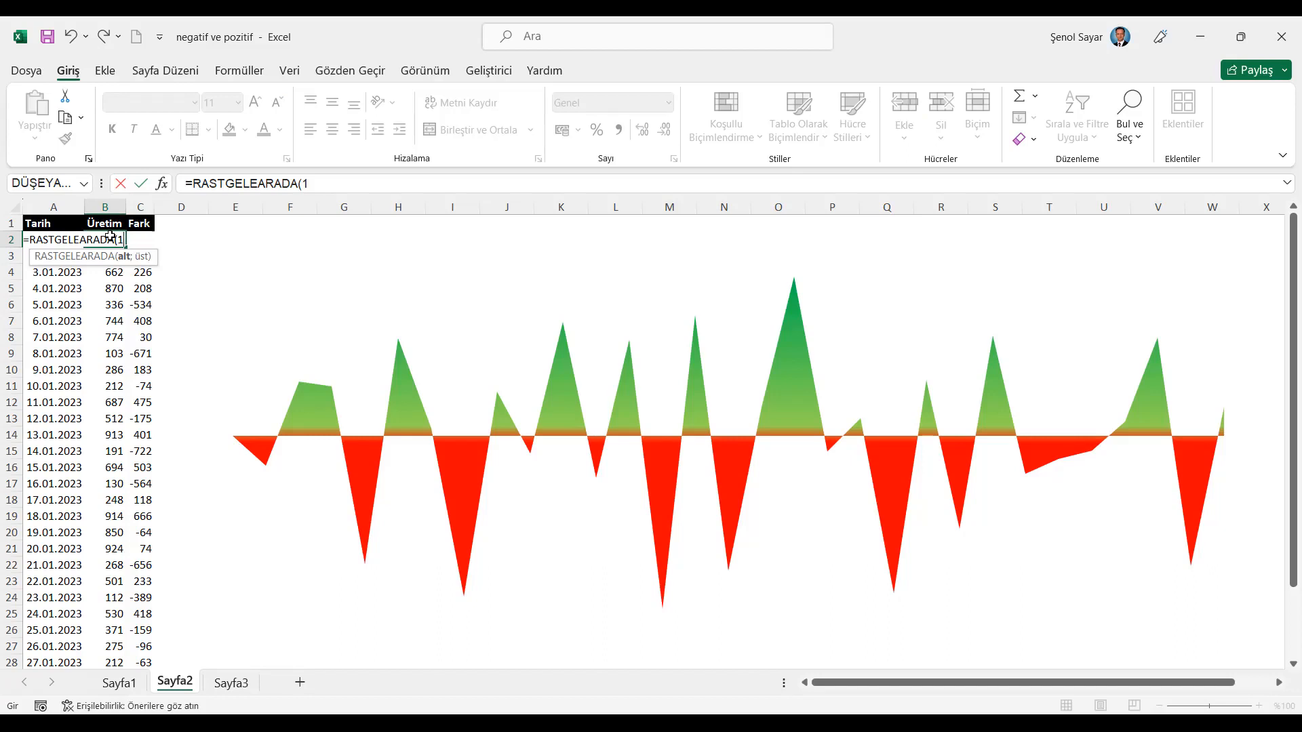
text(;1)
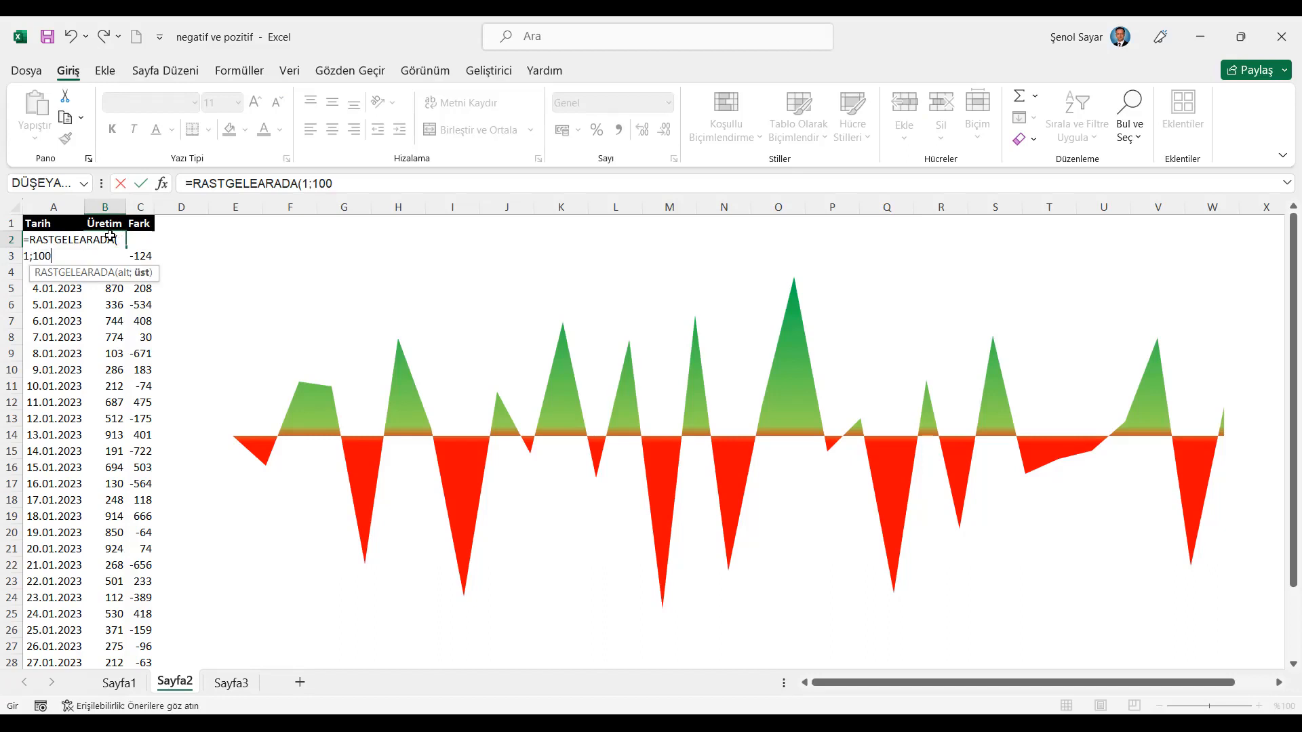
text(00)
key(Return)
key(Up)
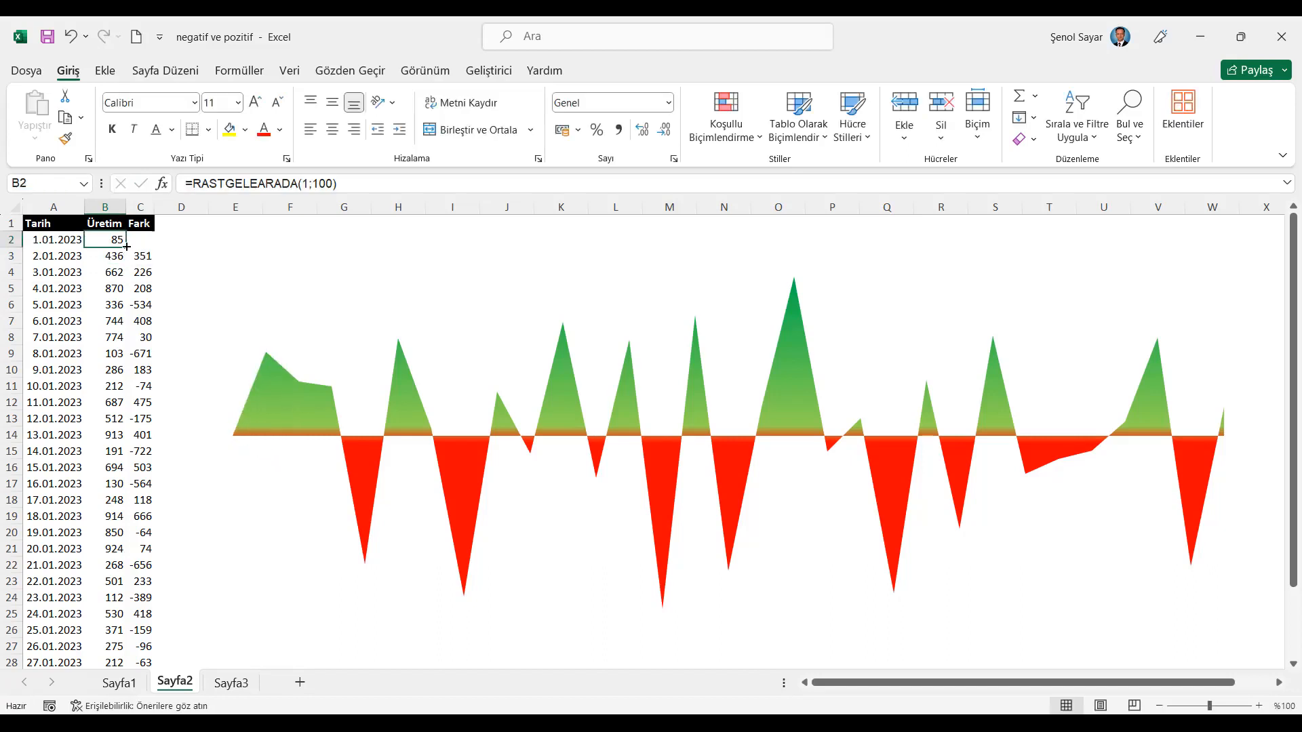
double_click(128, 248)
key(ctrl+Home)
Recalculate the workbook repeatedly to test the chart with new random production values, and minimize the workbook window.
click(240, 71)
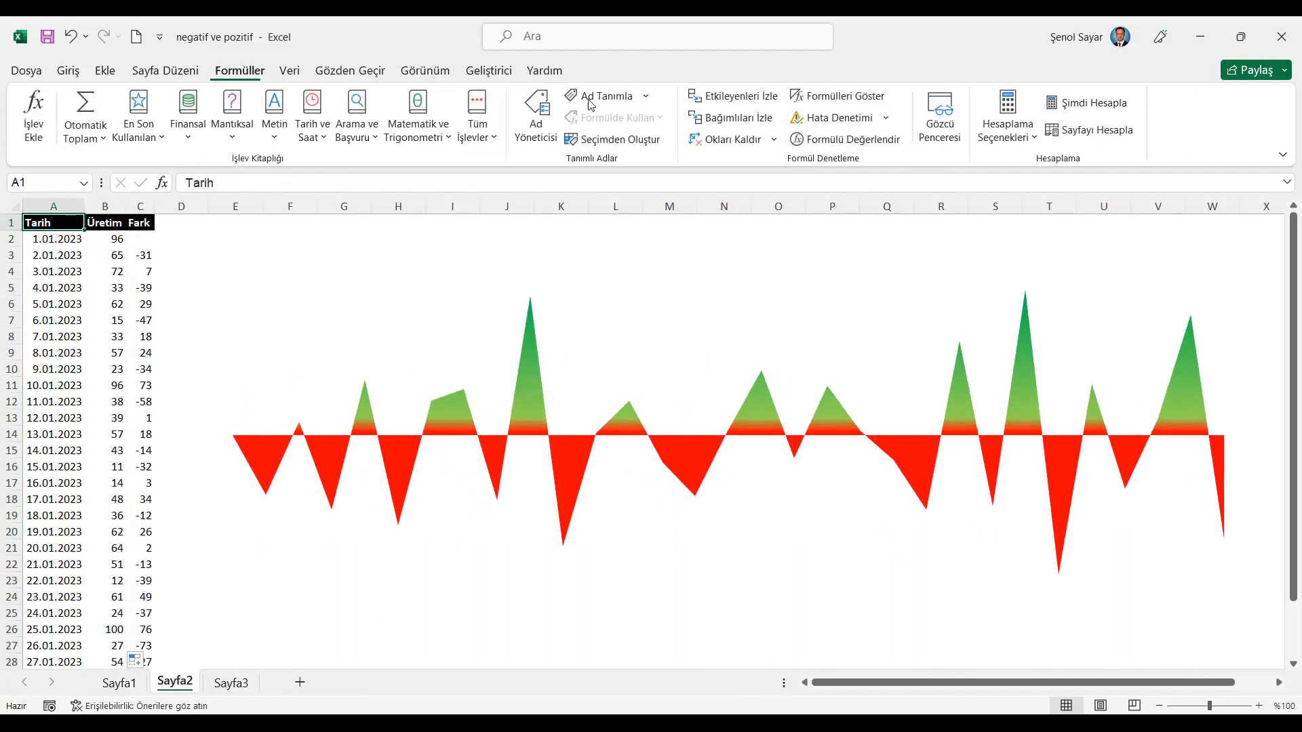
click(1093, 105)
click(1094, 106)
click(1097, 108)
click(1096, 109)
click(1097, 109)
click(1096, 108)
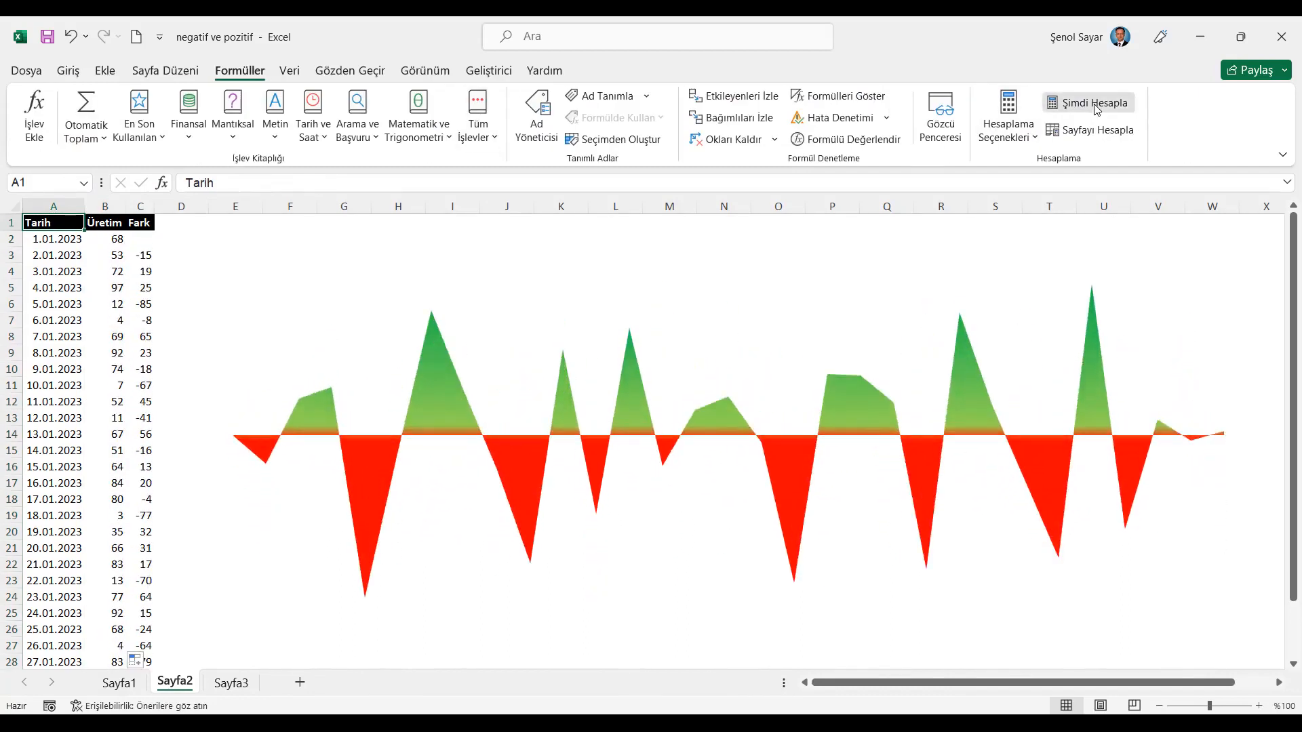
click(1097, 108)
click(1097, 108)
click(1096, 109)
click(1097, 109)
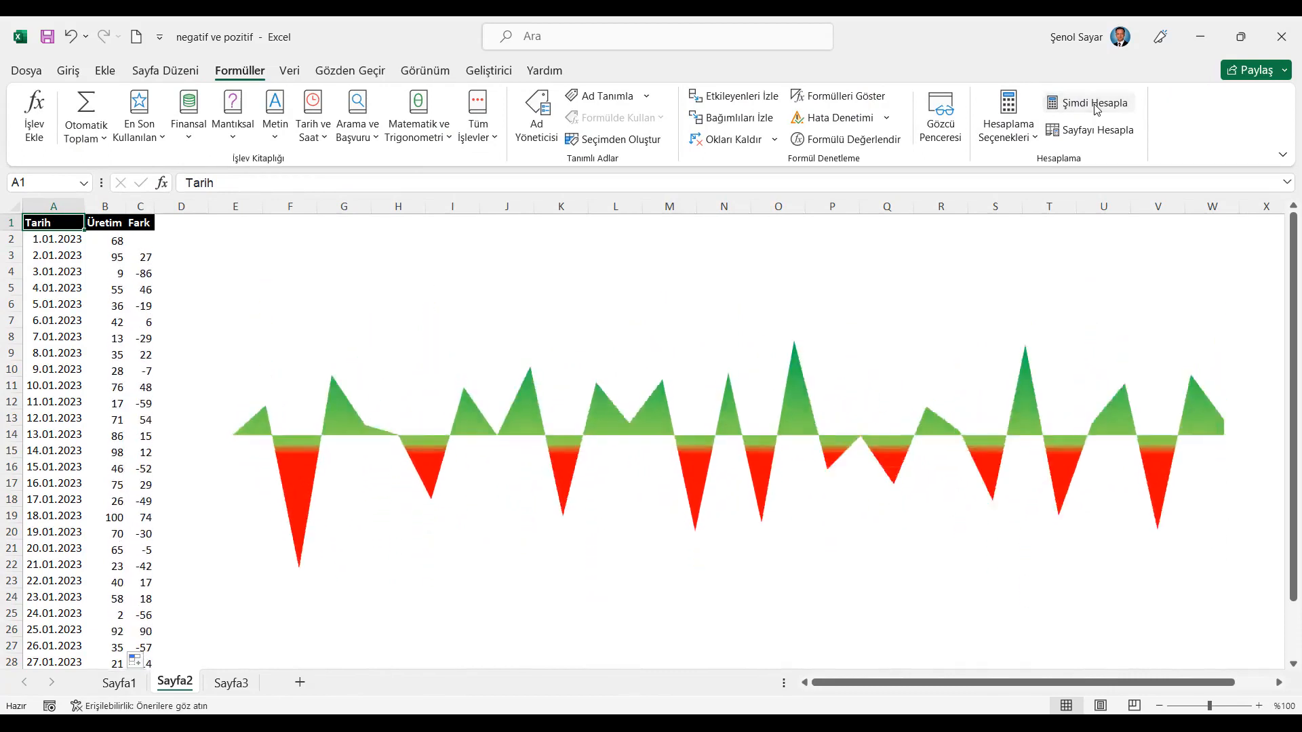
click(1097, 108)
click(1097, 109)
click(1097, 108)
click(1097, 108)
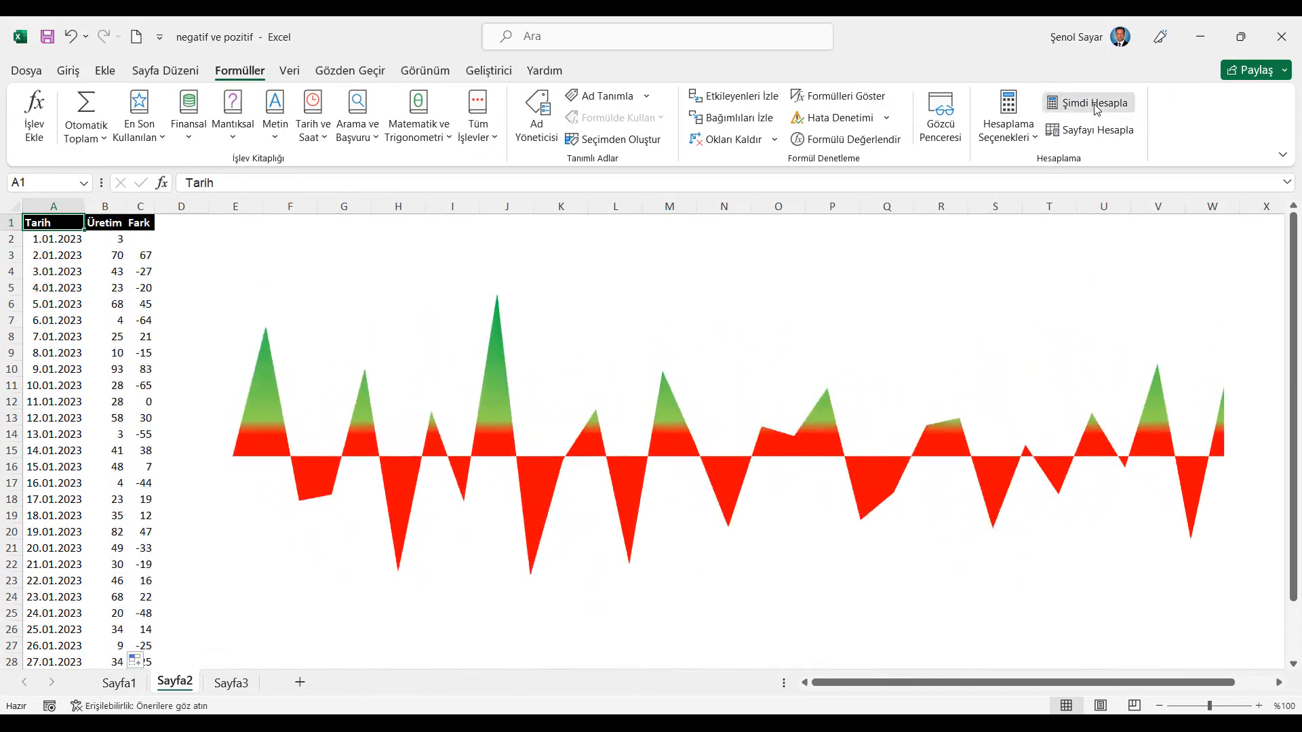
click(1097, 109)
click(1096, 108)
click(1097, 109)
click(1096, 109)
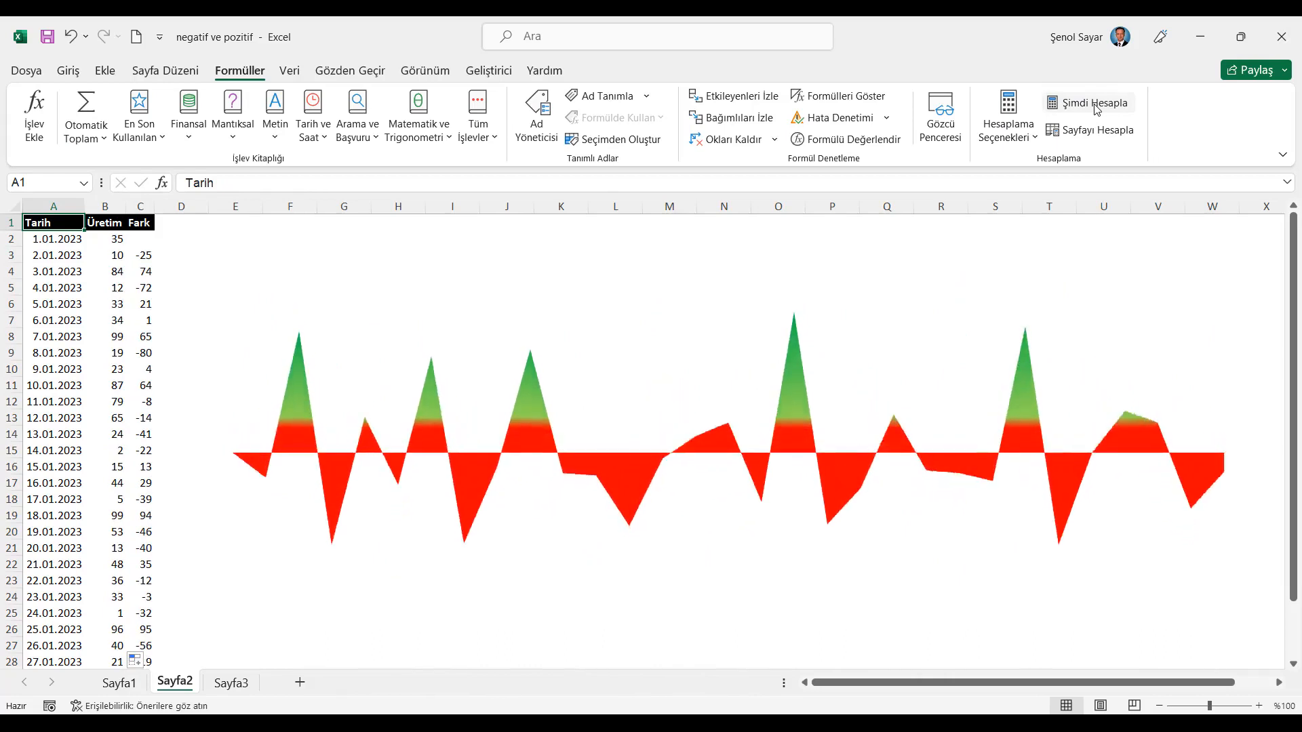
click(1096, 107)
click(1095, 107)
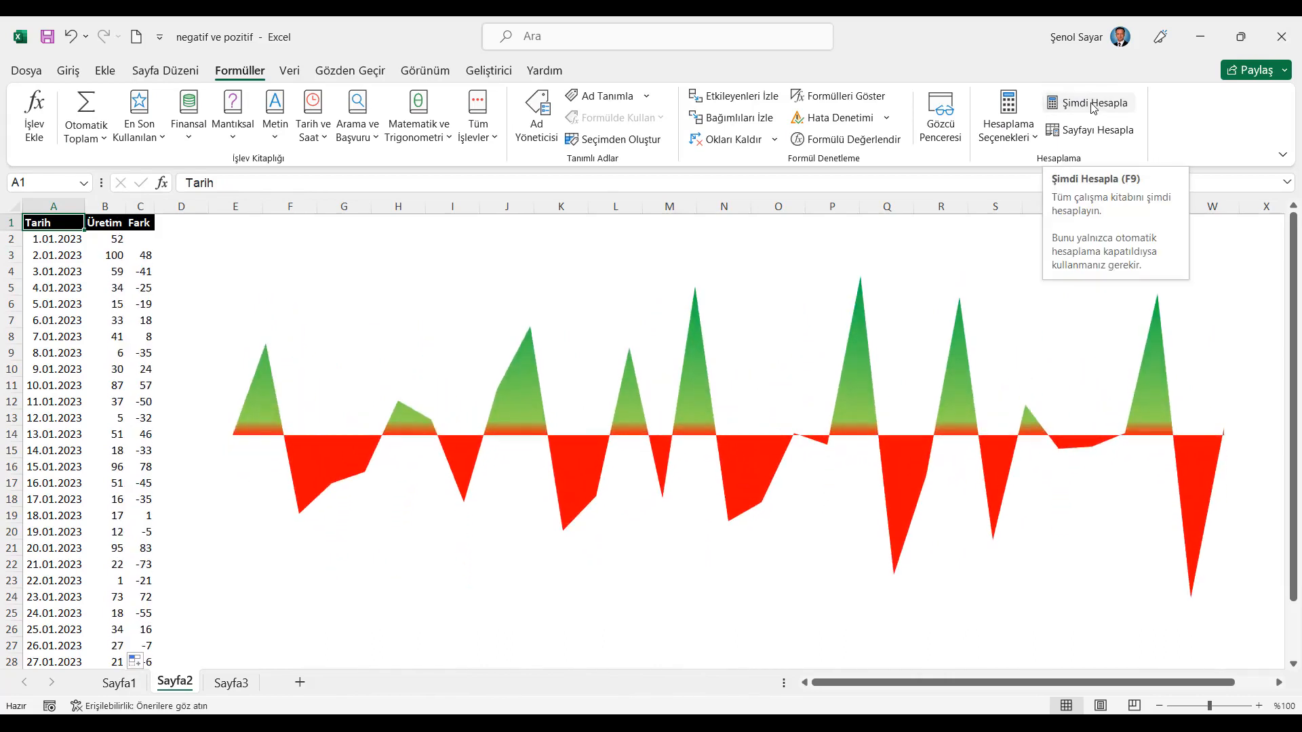
click(1201, 35)
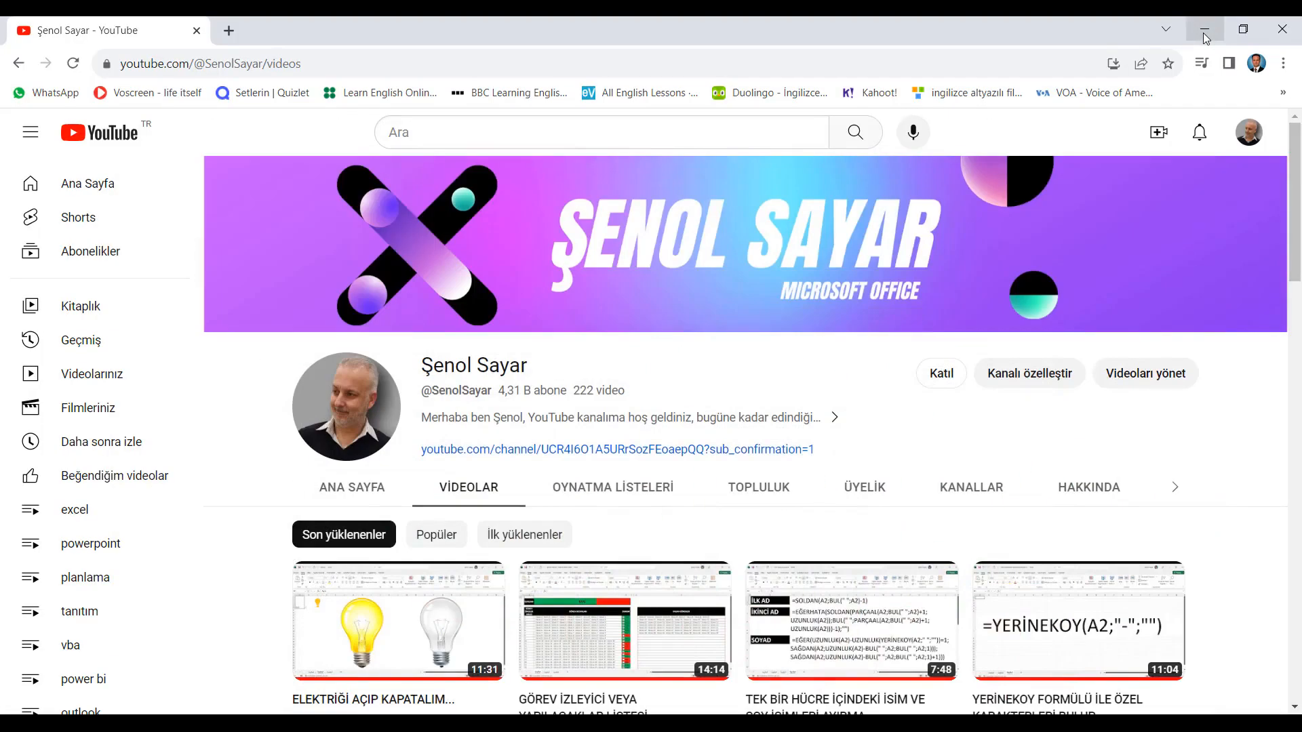